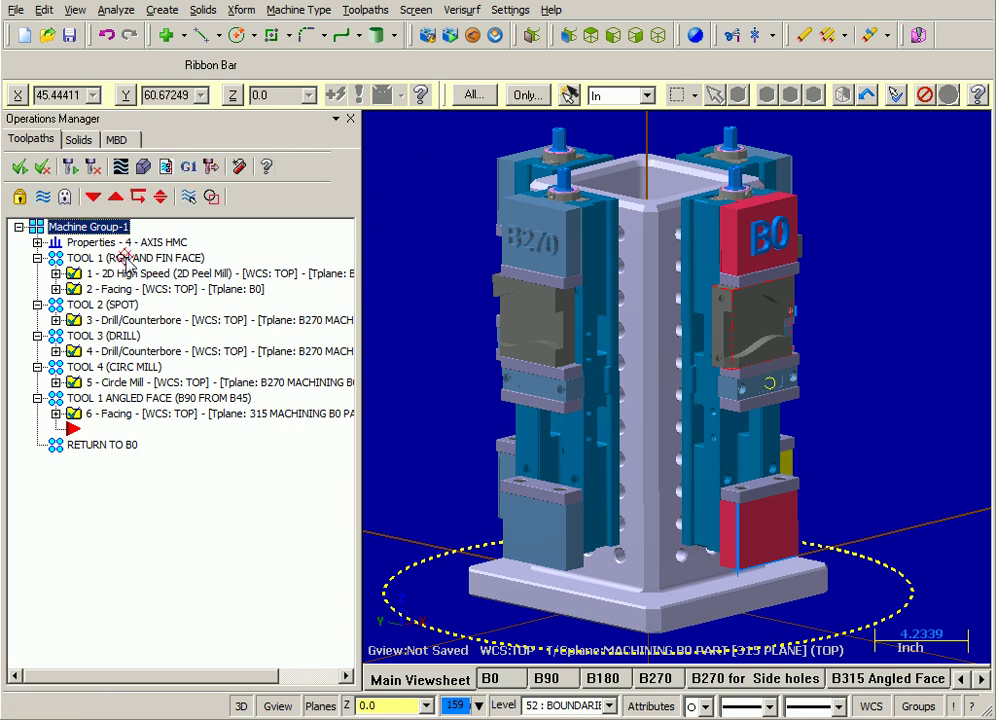
- Backplot all toolpaths in Machine Group-1 through to the end, examine the motion around the B0 part, and close the backplot
{"action": "left_click", "coordinate": [120, 170]}
{"action": "scroll", "coordinate": [822, 291], "scroll_direction": "up", "scroll_amount": 2}
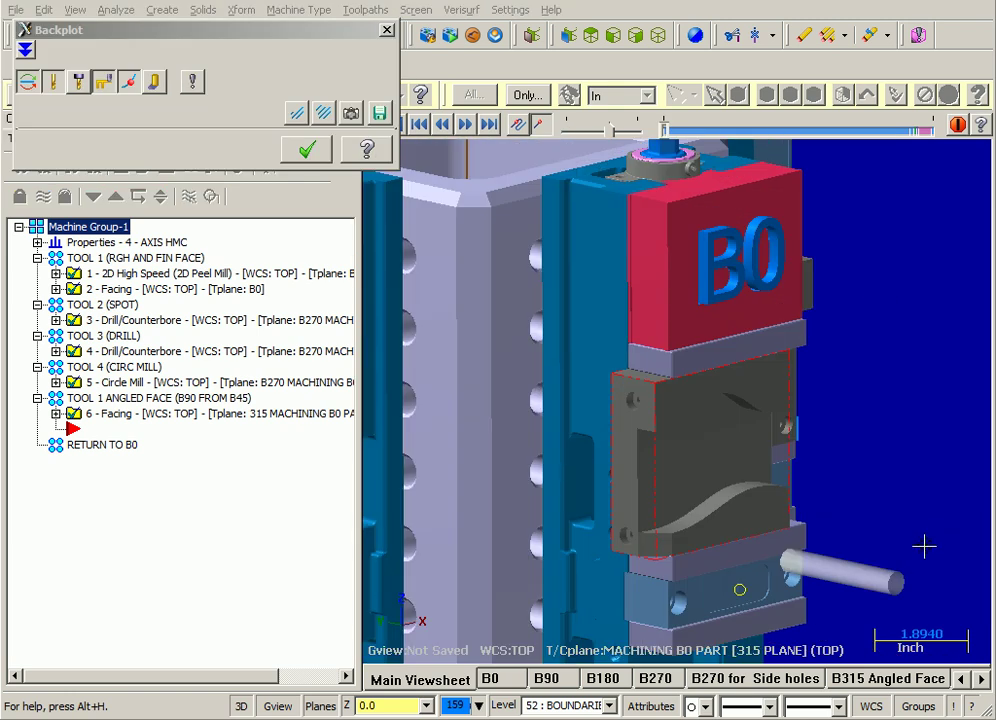
{"action": "left_click", "coordinate": [924, 546]}
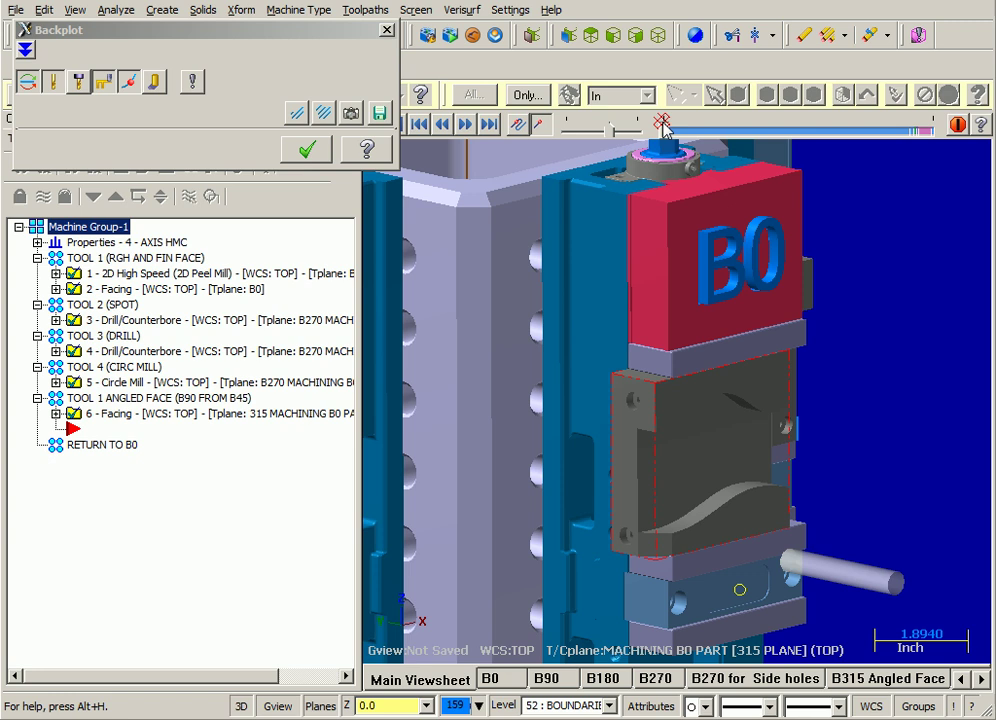
{"action": "mouse_move", "coordinate": [662, 130]}
{"action": "left_mouse_down"}
{"action": "mouse_move", "coordinate": [811, 131]}
{"action": "mouse_move", "coordinate": [860, 155]}
{"action": "mouse_move", "coordinate": [914, 160]}
{"action": "mouse_move", "coordinate": [912, 152]}
{"action": "left_mouse_up"}
{"action": "scroll", "coordinate": [912, 160], "scroll_direction": "up", "scroll_amount": 4}
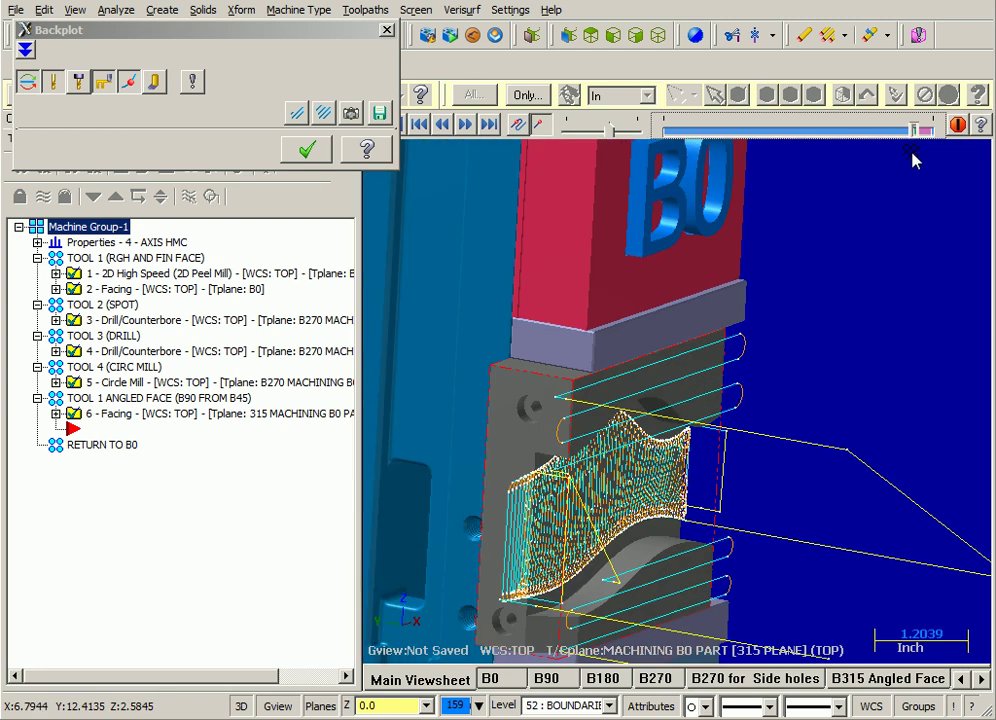
{"action": "scroll", "coordinate": [912, 160], "scroll_direction": "up", "scroll_amount": 1}
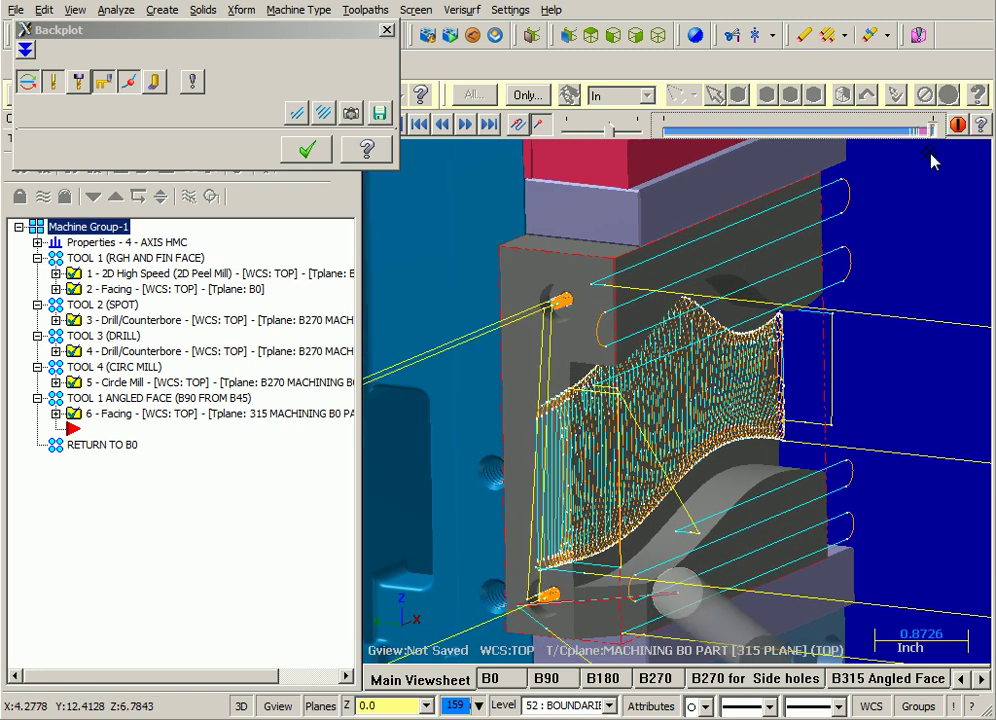
{"action": "scroll", "coordinate": [930, 160], "scroll_direction": "down", "scroll_amount": 4}
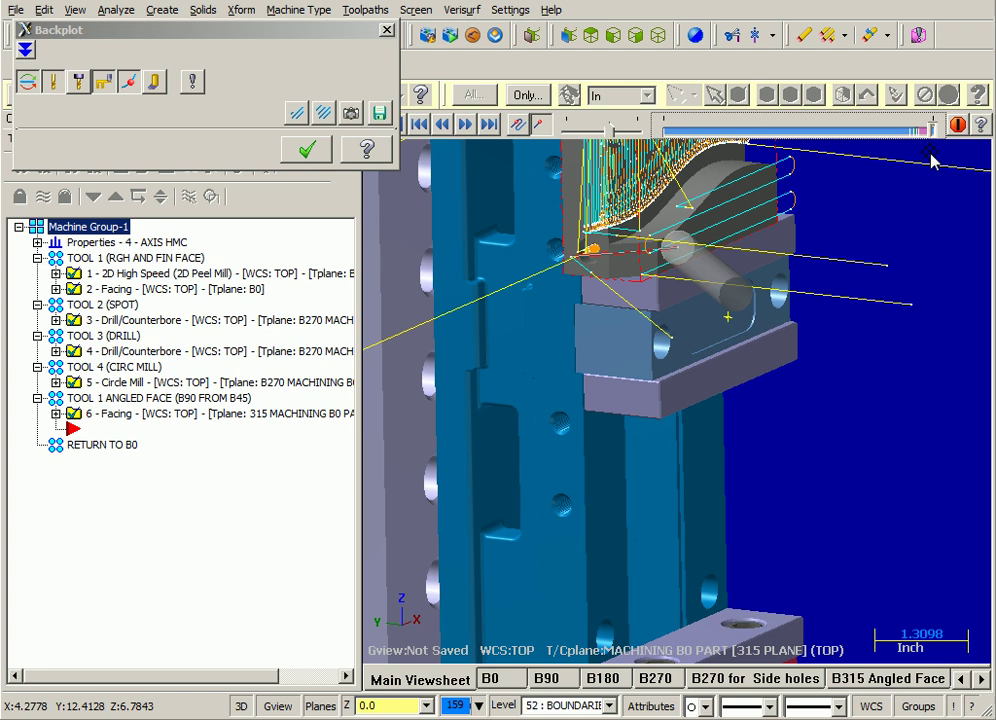
{"action": "middle_click_drag", "start_coordinate": [930, 153], "coordinate": [949, 154]}
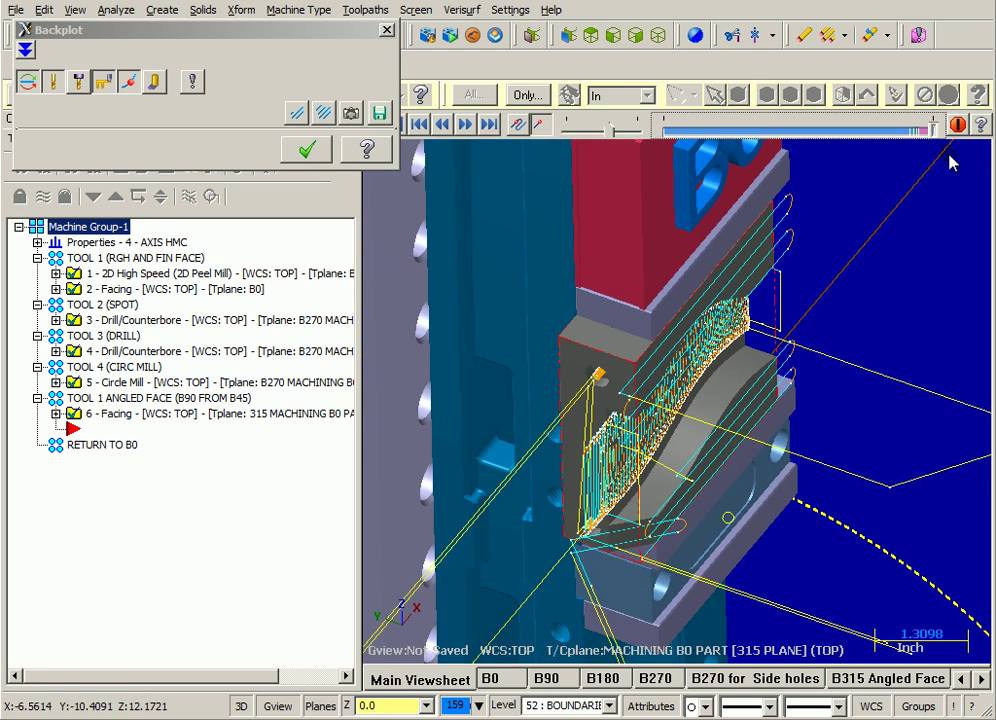
{"action": "scroll", "coordinate": [334, 167], "scroll_direction": "down", "scroll_amount": 5}
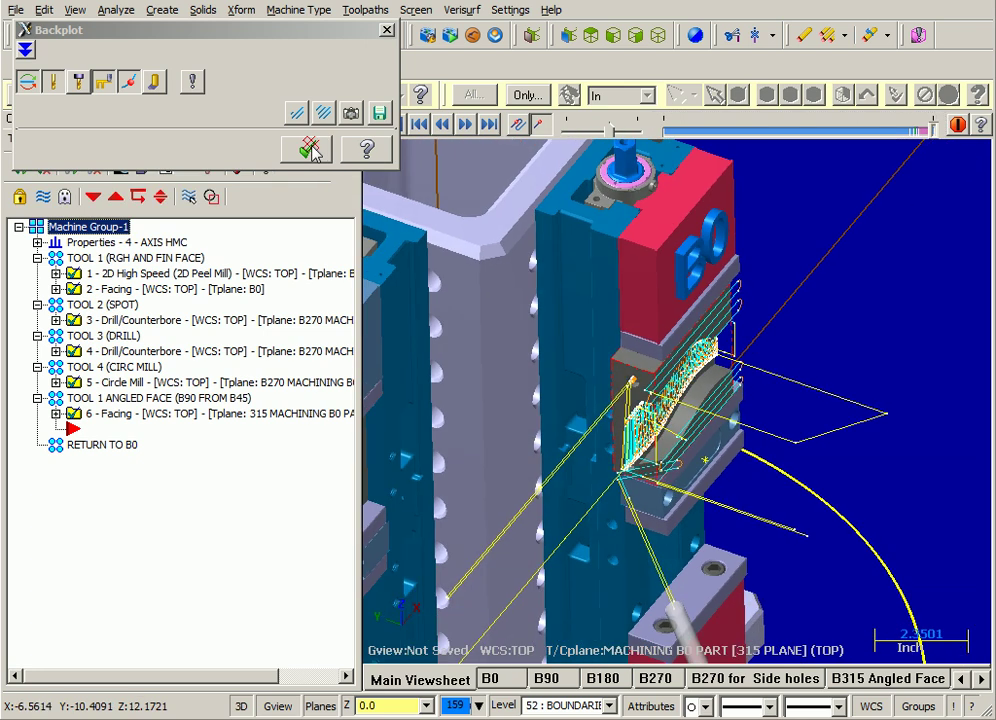
{"action": "left_click", "coordinate": [311, 149]}
{"action": "left_click", "coordinate": [309, 150]}
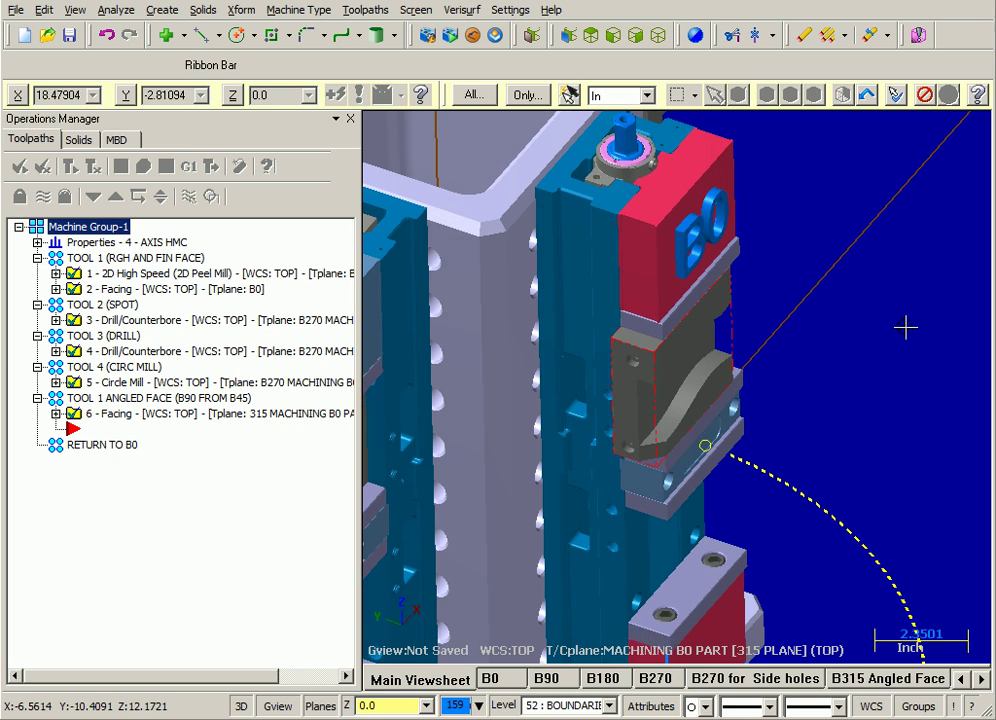
- Review the origin settings of the B0, B270 MACHINING B0. PART and 315 MACHINING B0 PART views in the View Manager
{"action": "middle_click_drag", "start_coordinate": [705, 340], "coordinate": [698, 308]}
{"action": "middle_click", "coordinate": [861, 324]}
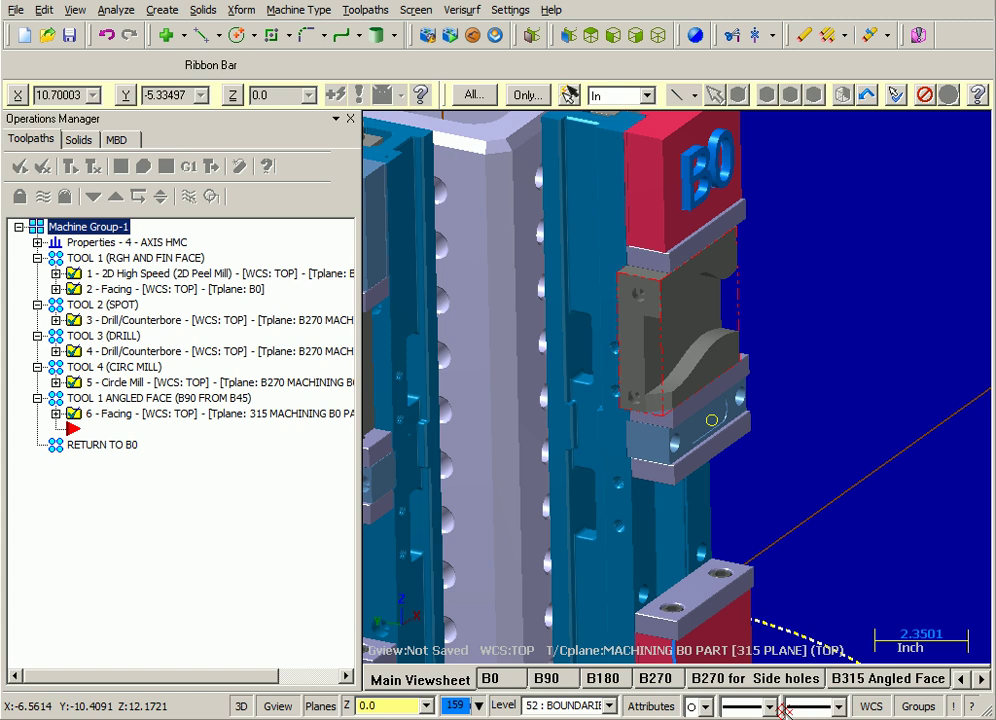
{"action": "scroll", "coordinate": [841, 375], "scroll_direction": "down", "scroll_amount": 3}
{"action": "left_click", "coordinate": [870, 296]}
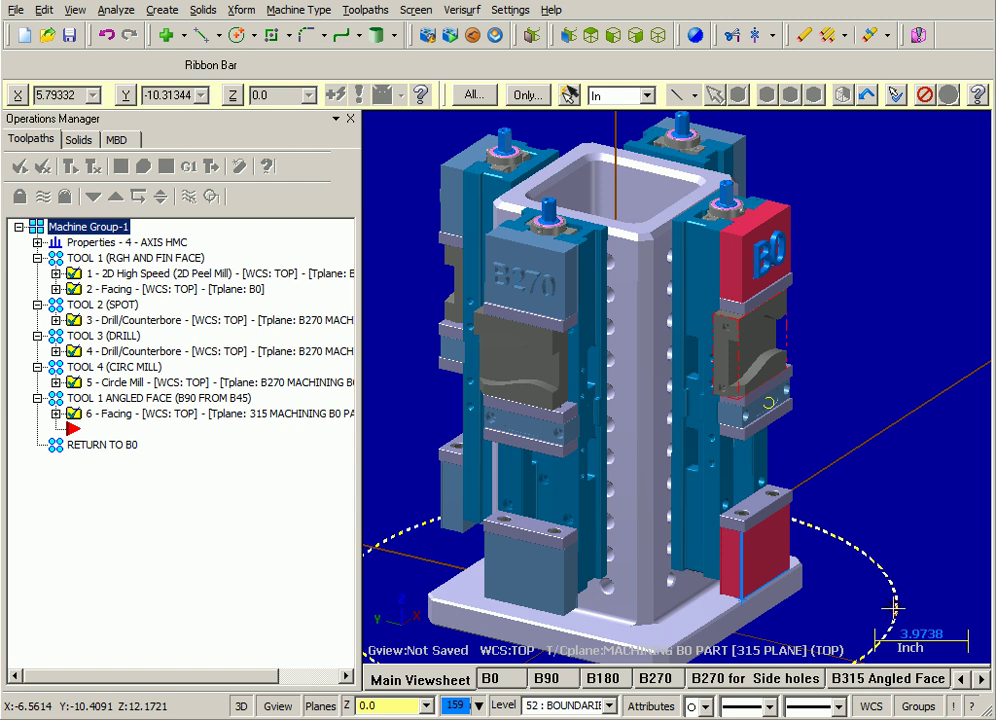
{"action": "left_click", "coordinate": [870, 706]}
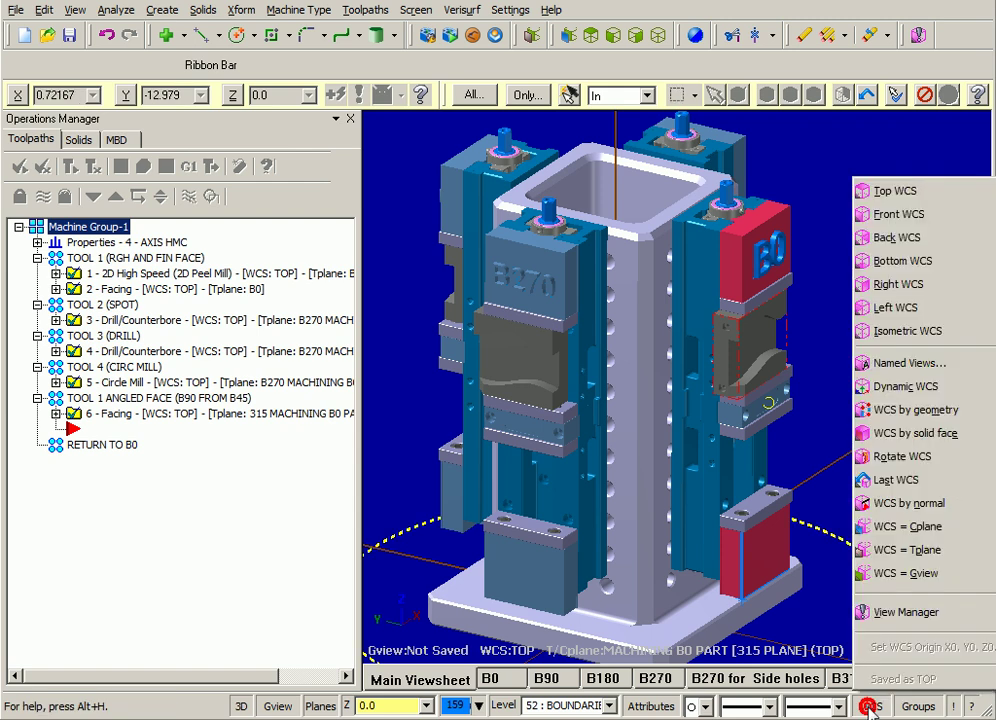
{"action": "left_click", "coordinate": [885, 671]}
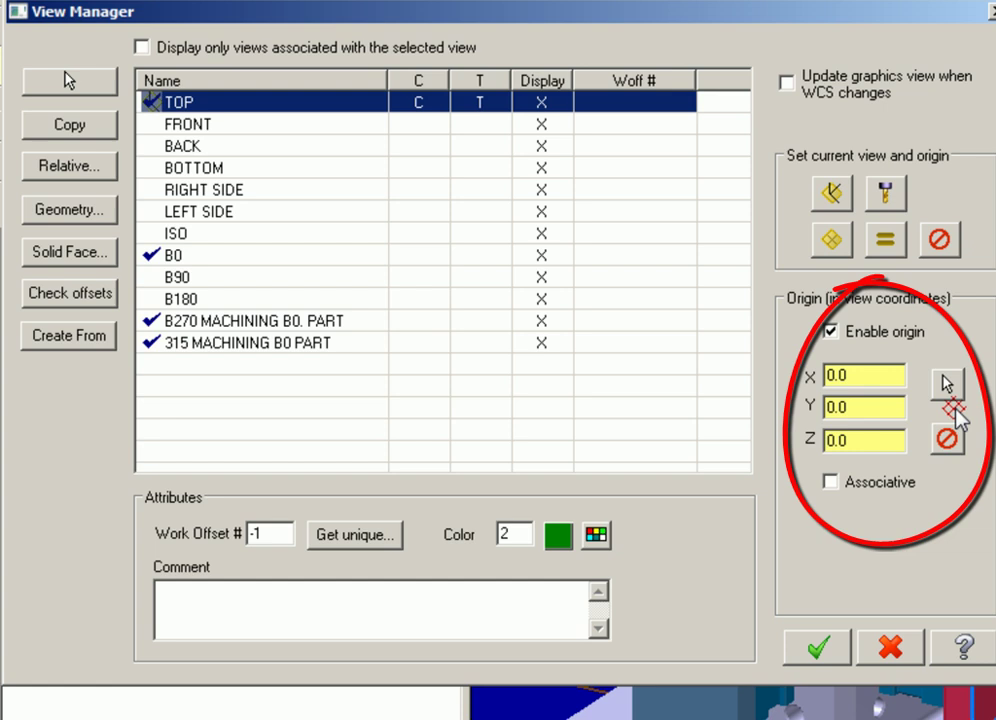
{"action": "left_click", "coordinate": [333, 260]}
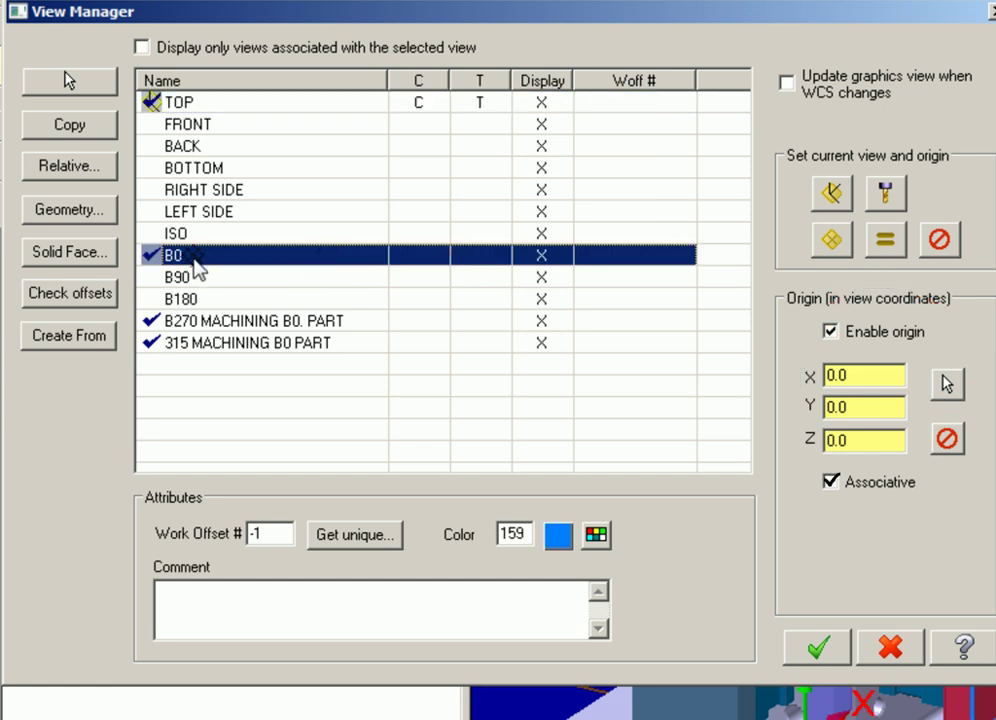
{"action": "left_click", "coordinate": [318, 321]}
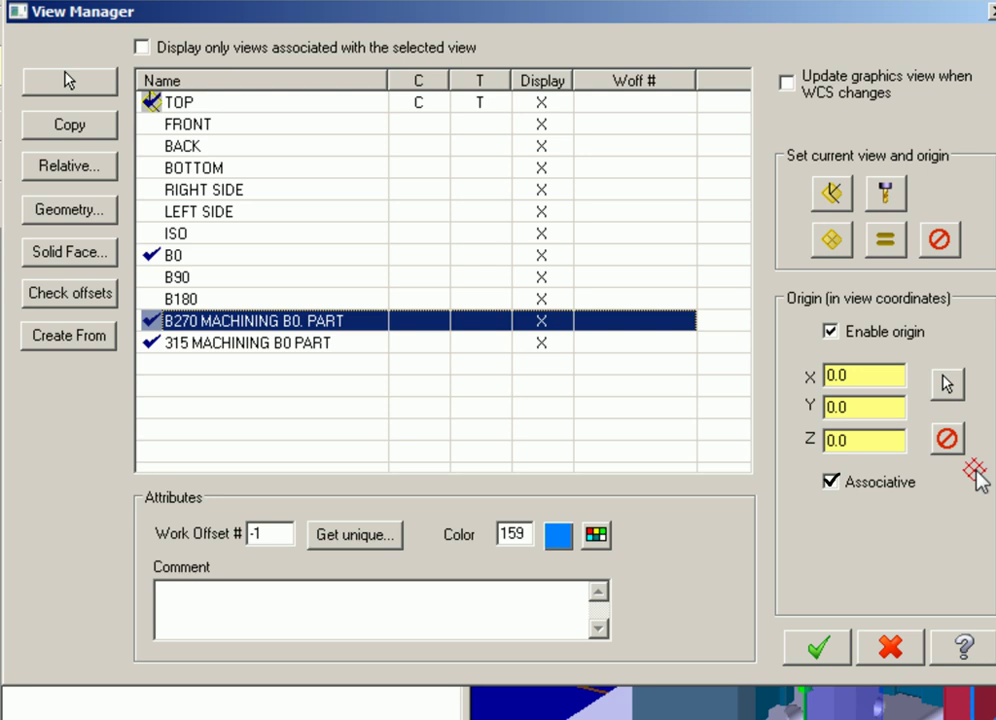
{"action": "left_click", "coordinate": [291, 345]}
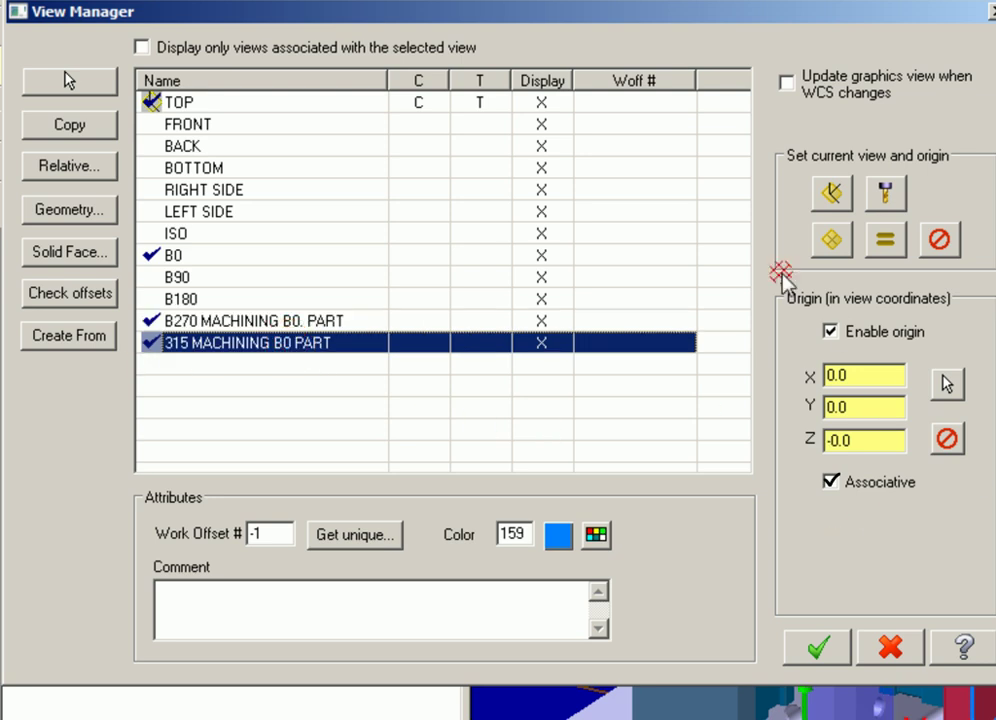
{"action": "left_click", "coordinate": [820, 648]}
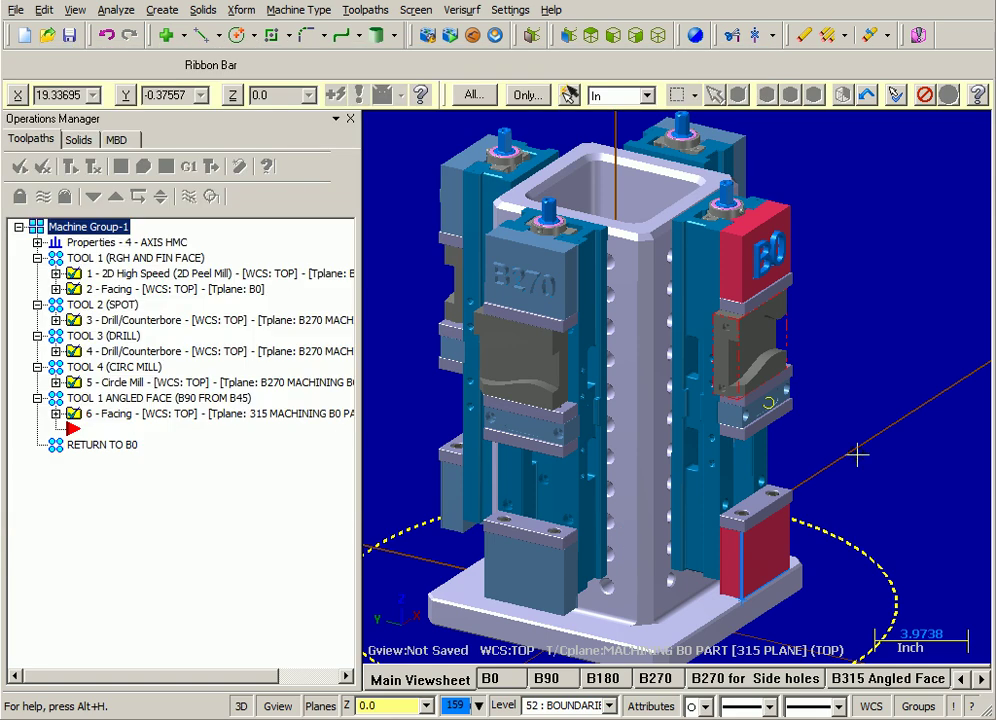
- Examine the tombstone from directly above, including its centre and the arrangement of the four fixture faces
{"action": "key", "text": "alt+Down"}
{"action": "key", "text": "alt+Down"}
{"action": "key", "text": "alt+Down"}
{"action": "key", "text": "alt+Down"}
{"action": "key", "text": "alt+Down"}
{"action": "key", "text": "alt+Down"}
{"action": "key", "text": "alt+Down"}
{"action": "key", "text": "alt+Down"}
{"action": "key", "text": "alt+Down"}
{"action": "key", "text": "alt+Down"}
{"action": "key", "text": "alt+Down"}
{"action": "key", "text": "alt+Down"}
{"action": "key", "text": "Up"}
{"action": "key", "text": "Up"}
{"action": "key", "text": "Up"}
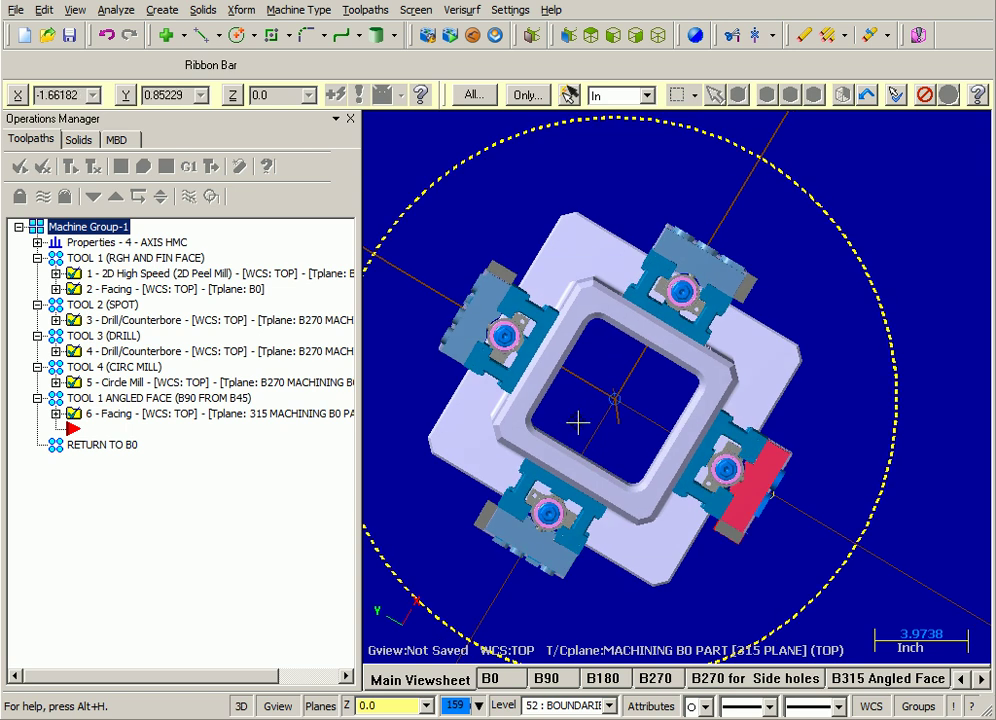
{"action": "middle_click_drag", "start_coordinate": [577, 424], "coordinate": [553, 478]}
- Examine the parts fixtured on the B0 and B270 faces of the tombstone from the side
{"action": "key", "text": "alt+Up"}
{"action": "key", "text": "alt+Up"}
{"action": "key", "text": "alt+Up"}
{"action": "key", "text": "alt+Up"}
{"action": "key", "text": "alt+Up"}
{"action": "key", "text": "Right"}
{"action": "key", "text": "Right"}
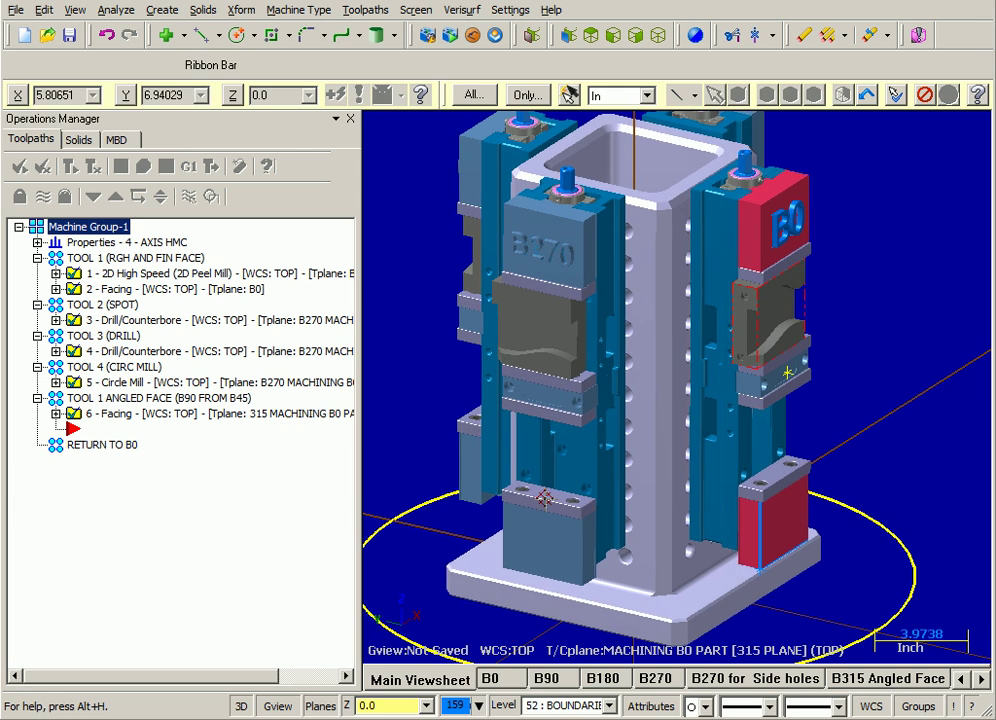
{"action": "scroll", "coordinate": [376, 258], "scroll_direction": "up", "scroll_amount": 1}
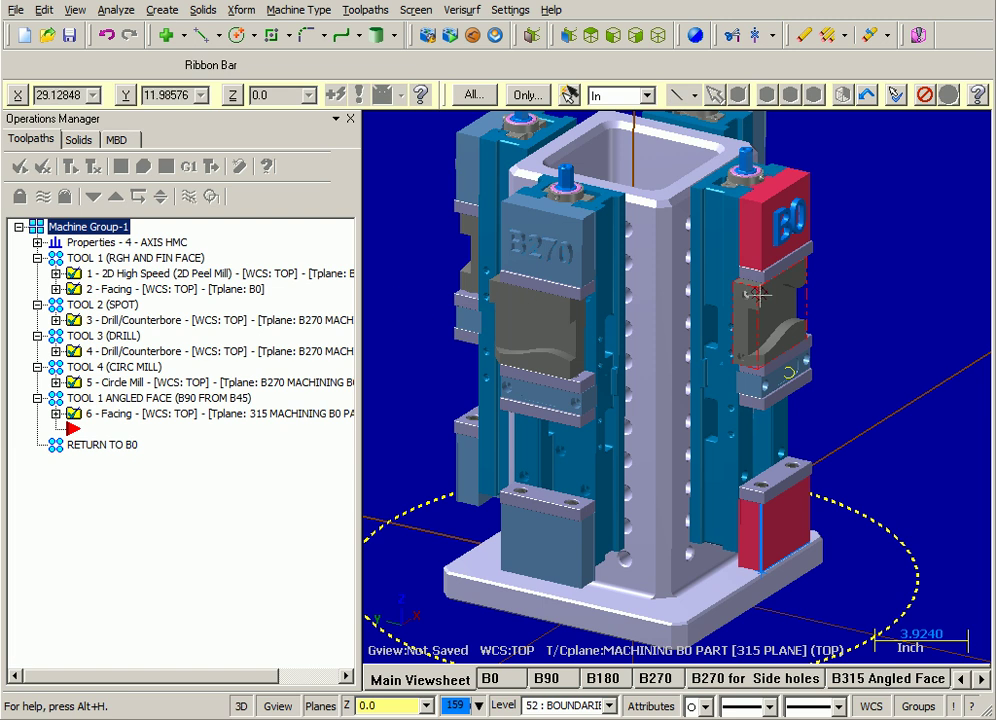
{"action": "scroll", "coordinate": [789, 292], "scroll_direction": "up", "scroll_amount": 3}
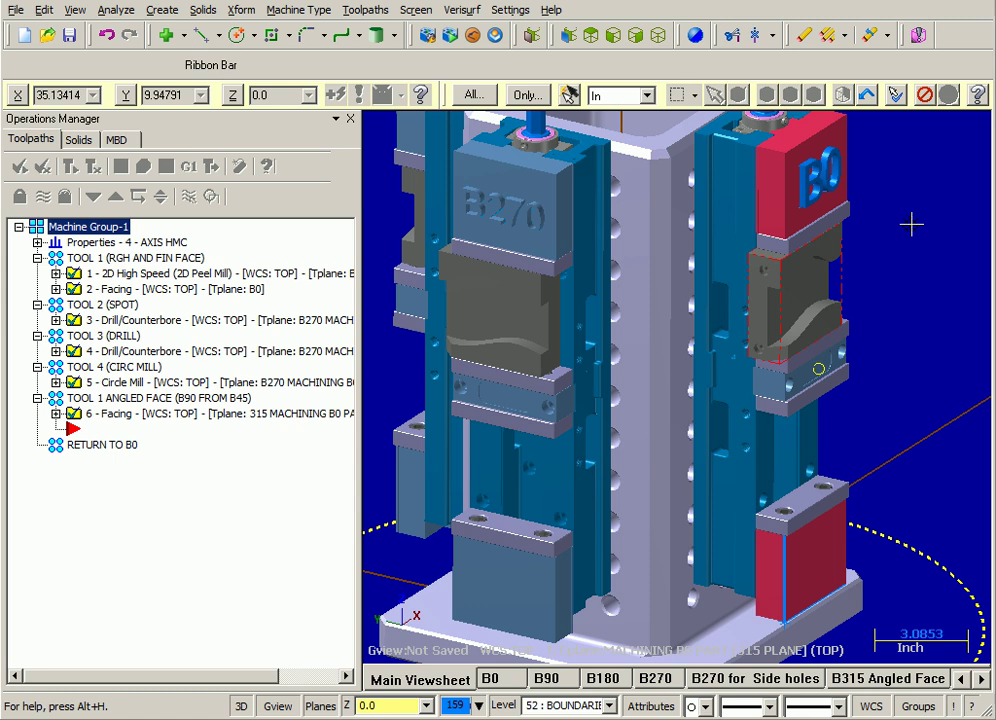
{"action": "scroll", "coordinate": [929, 233], "scroll_direction": "down", "scroll_amount": 3}
{"action": "key", "text": "alt+Left"}
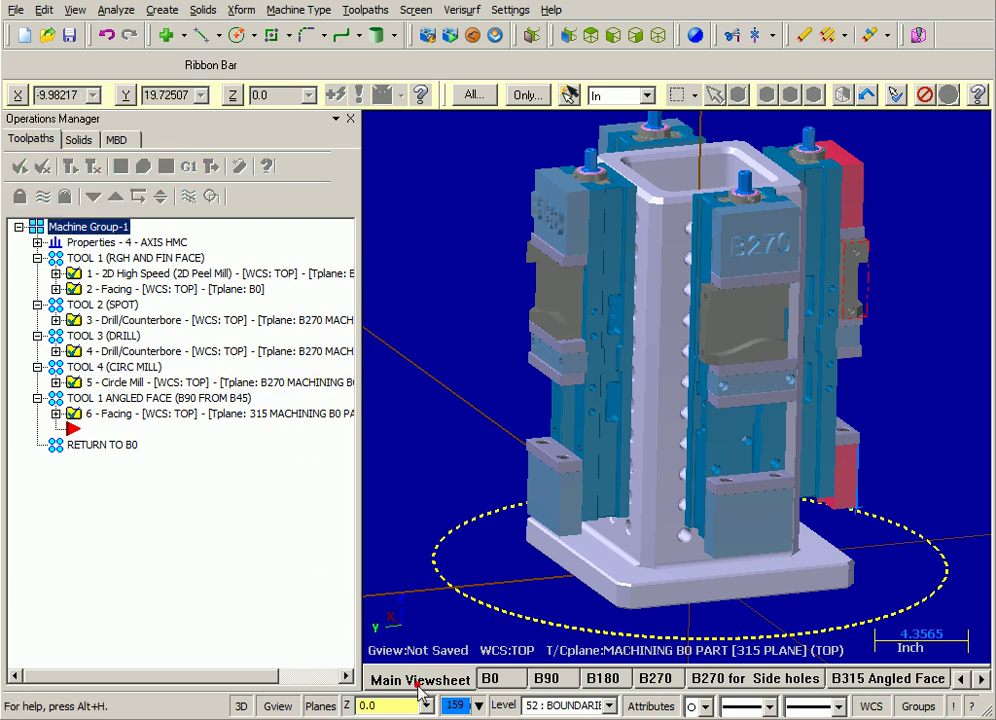
- Display the B0, B315 Angled Face and B270 for Side holes viewsheets in turn
{"action": "left_click", "coordinate": [493, 682]}
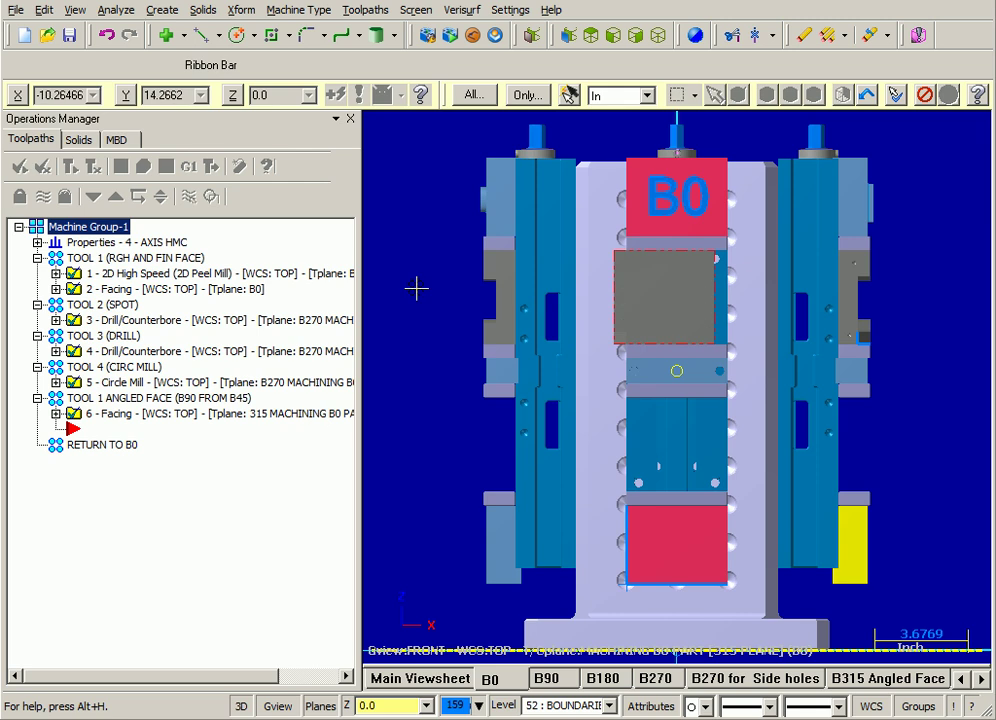
{"action": "left_click", "coordinate": [879, 679]}
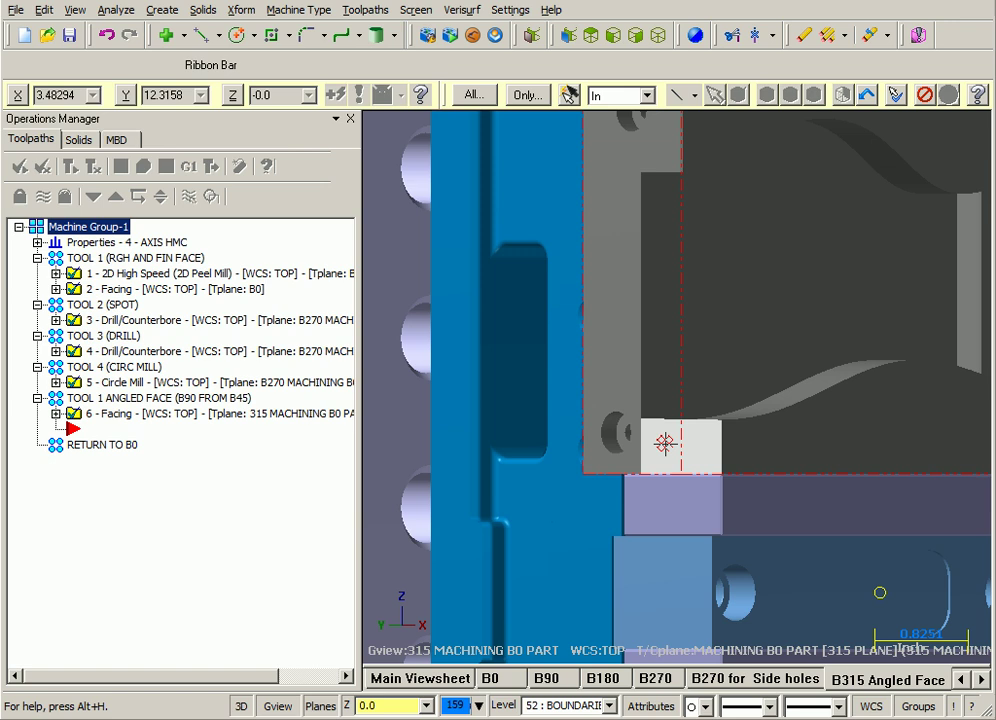
{"action": "left_click", "coordinate": [741, 679]}
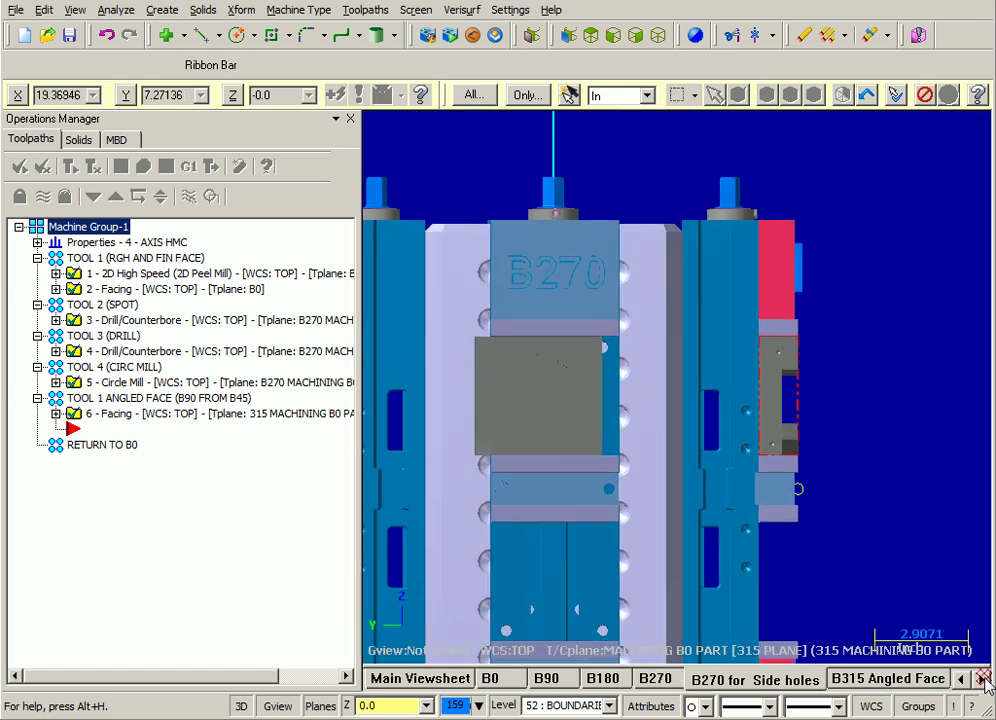
- Display the 1002 PARTS, 1001 STOCK and 1003 TS AND FIXTURING viewsheets in turn
{"action": "left_click", "coordinate": [983, 679]}
{"action": "left_click", "coordinate": [983, 679]}
{"action": "left_click", "coordinate": [983, 679]}
{"action": "left_click", "coordinate": [983, 679]}
{"action": "left_click", "coordinate": [983, 679]}
{"action": "left_click", "coordinate": [983, 679]}
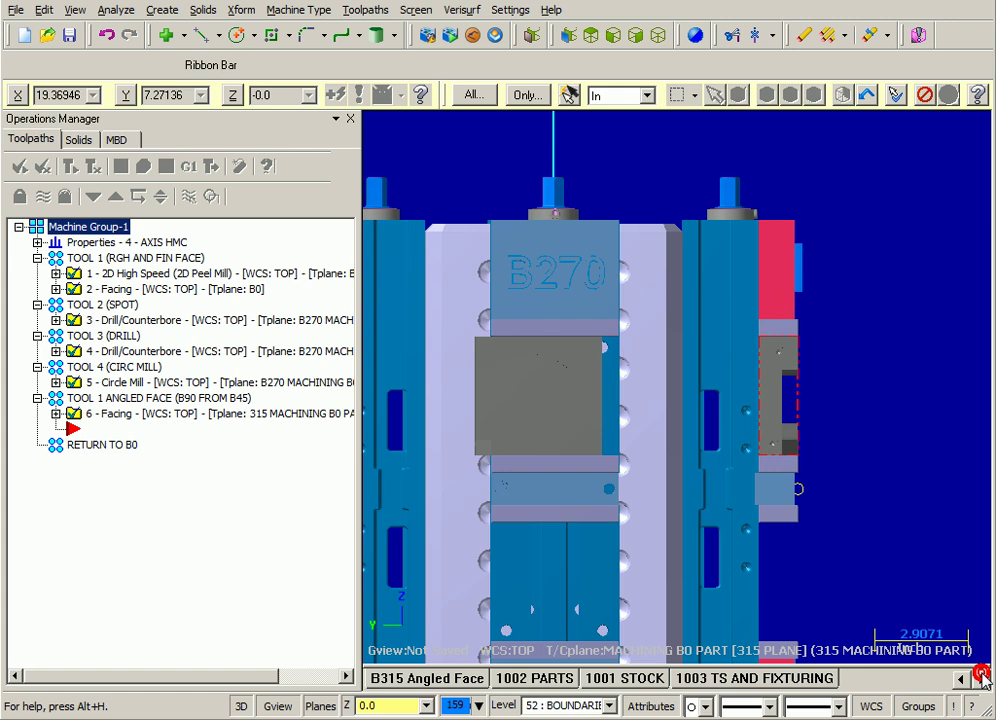
{"action": "left_click", "coordinate": [517, 680]}
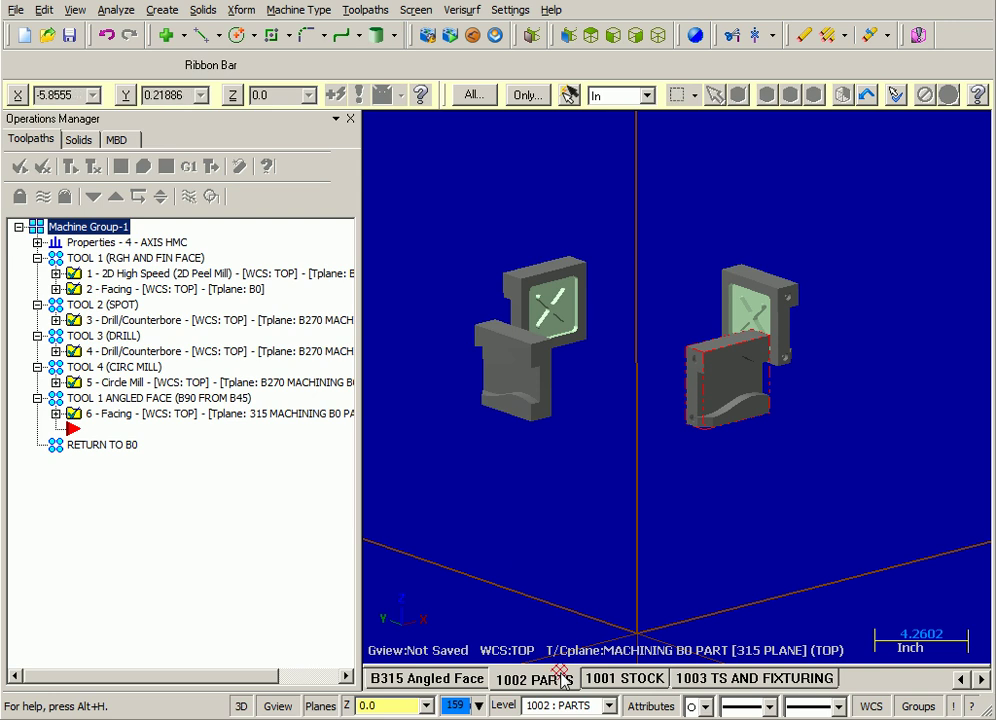
{"action": "left_click", "coordinate": [622, 680]}
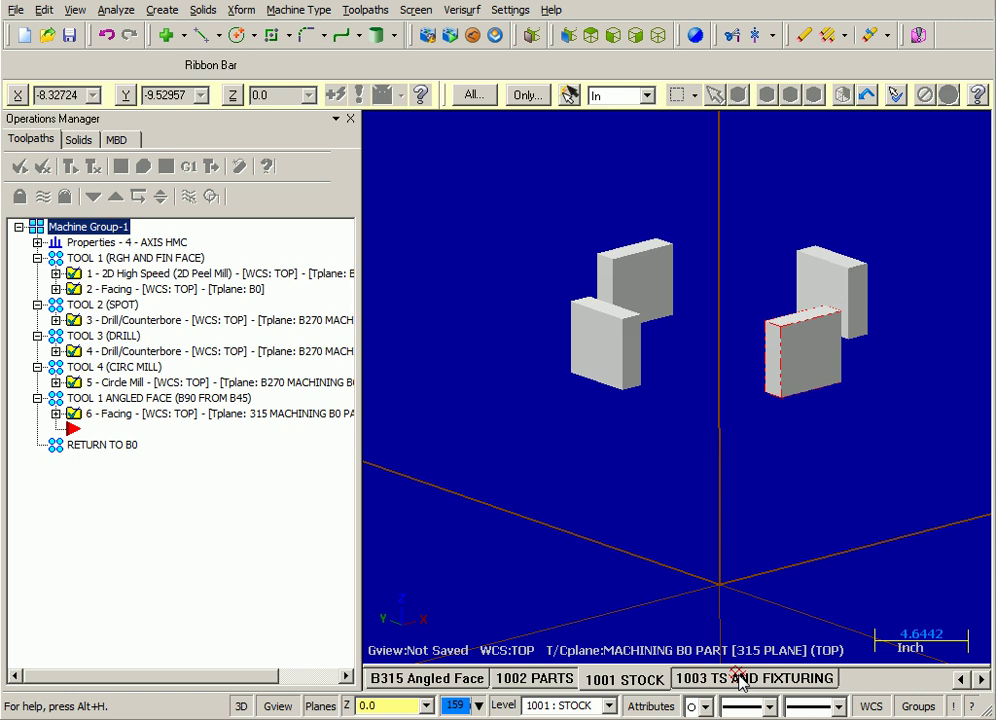
{"action": "left_click", "coordinate": [705, 682]}
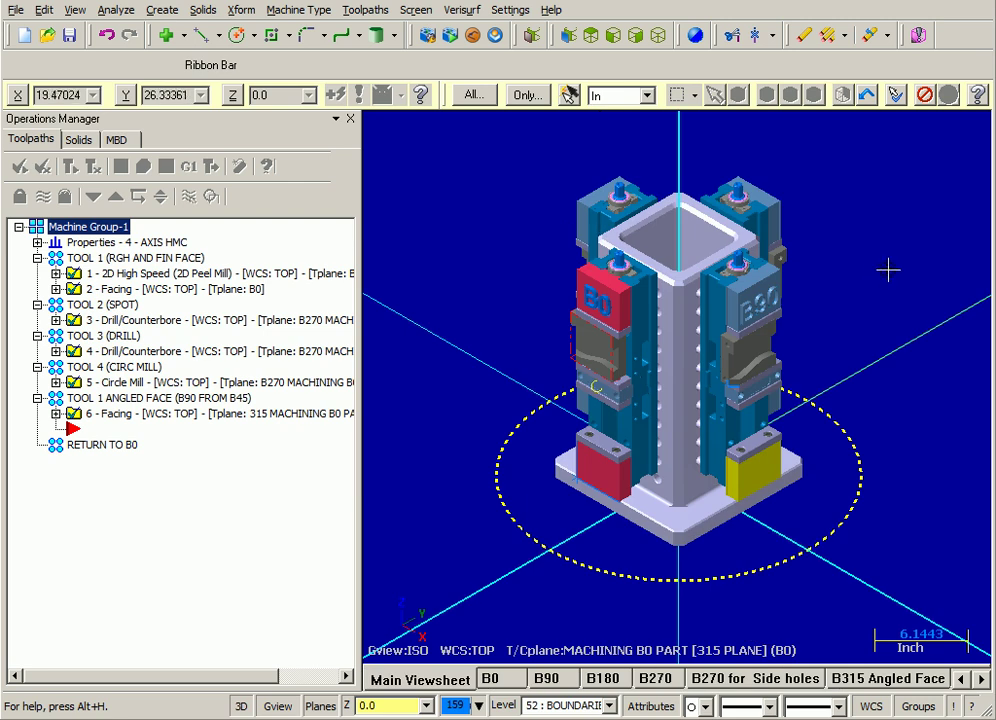
- Examine the common origin at the tombstone's centre of rotation in close-up and the B0 and B90 faces around it
{"action": "middle_click_drag", "start_coordinate": [888, 270], "coordinate": [918, 353]}
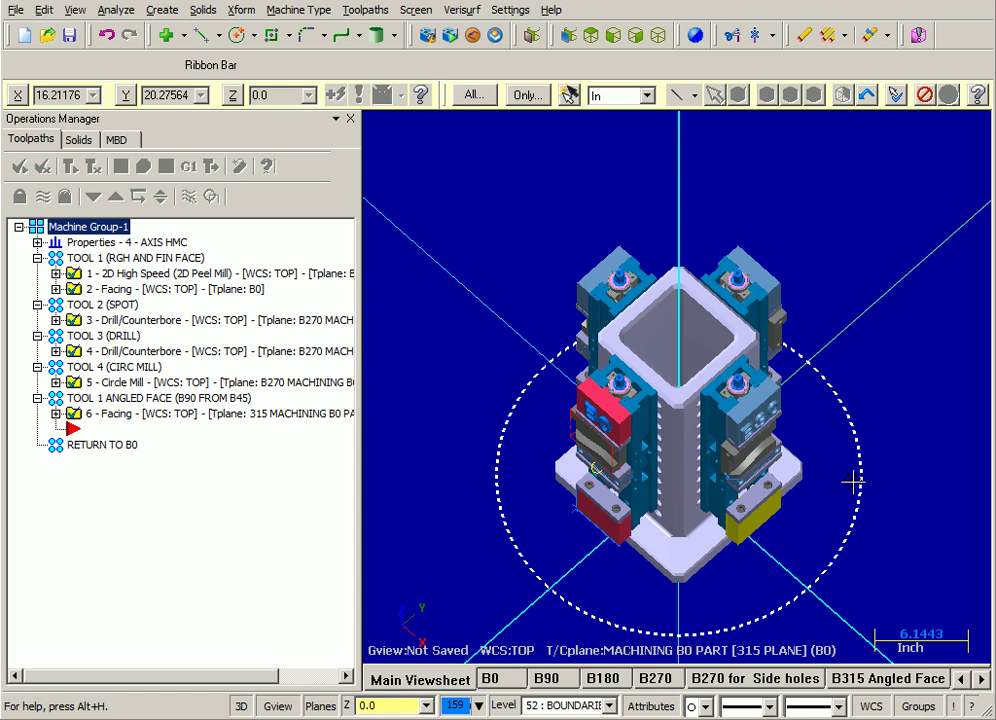
{"action": "middle_click_drag", "start_coordinate": [894, 300], "coordinate": [873, 395]}
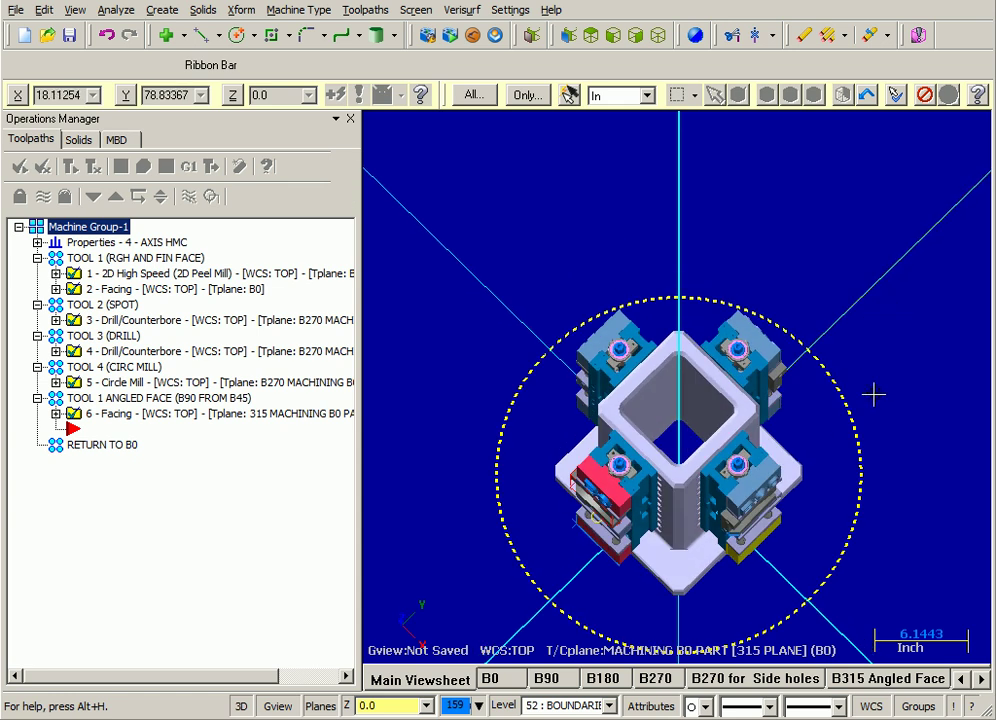
{"action": "middle_click_drag", "start_coordinate": [856, 442], "coordinate": [868, 416]}
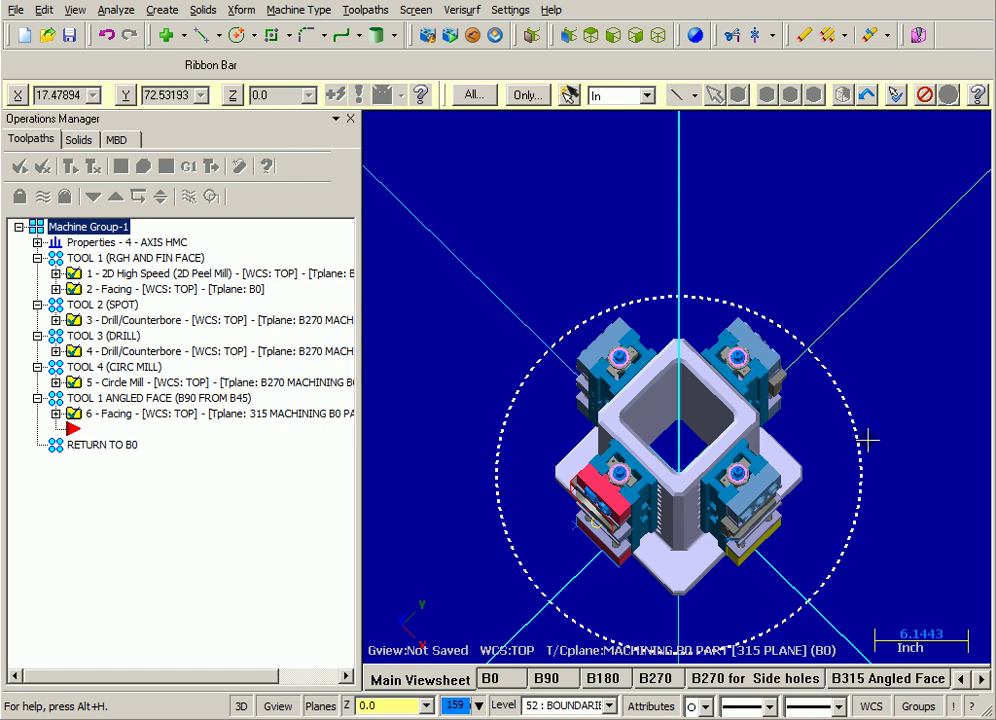
{"action": "scroll", "coordinate": [671, 449], "scroll_direction": "up", "scroll_amount": 10}
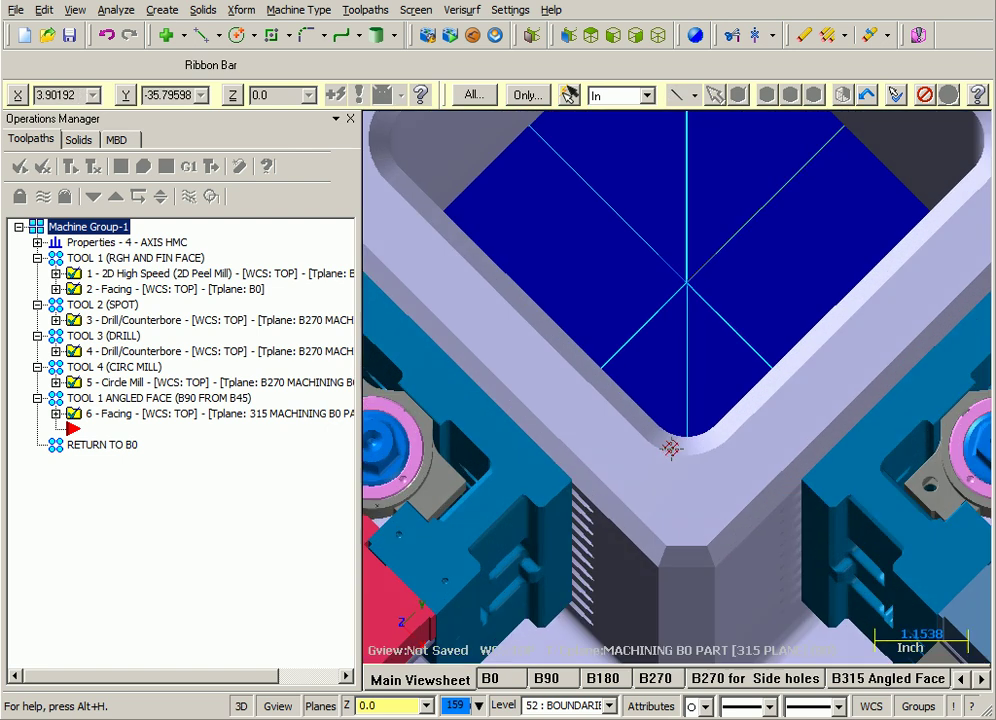
{"action": "scroll", "coordinate": [678, 449], "scroll_direction": "up", "scroll_amount": 9}
{"action": "scroll", "coordinate": [782, 429], "scroll_direction": "down", "scroll_amount": 1}
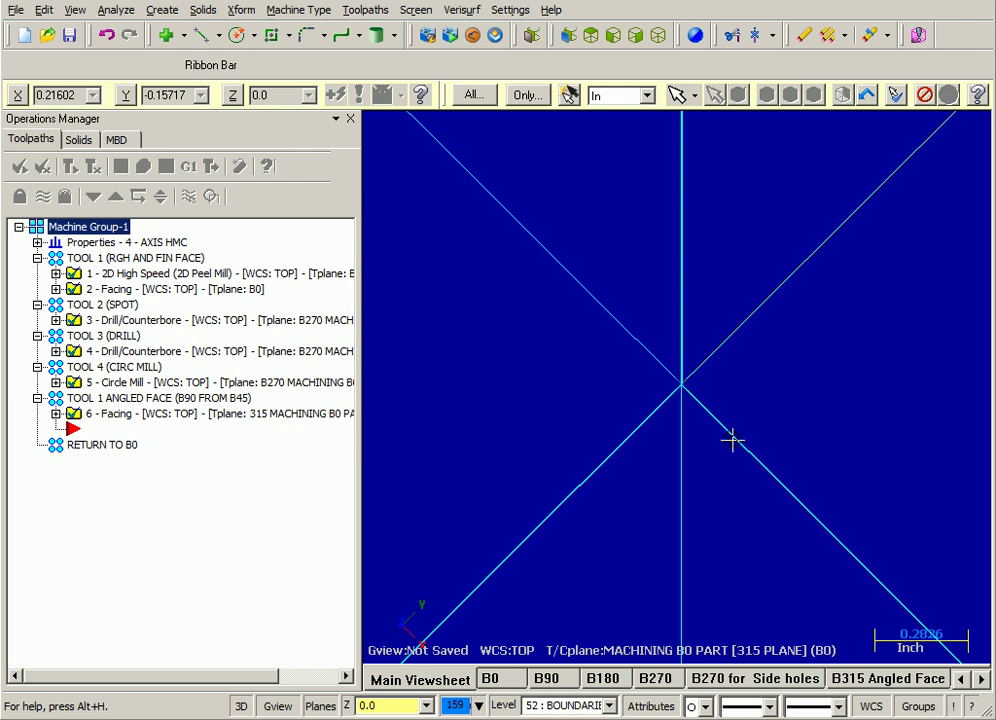
{"action": "scroll", "coordinate": [732, 440], "scroll_direction": "down", "scroll_amount": 12}
{"action": "scroll", "coordinate": [893, 318], "scroll_direction": "up", "scroll_amount": 1}
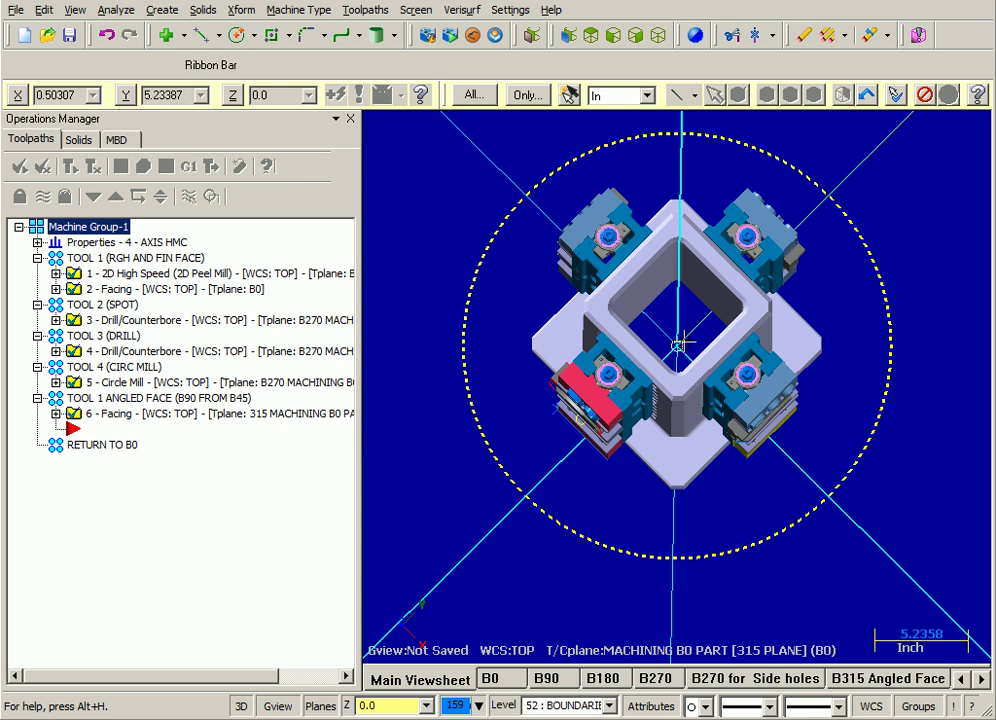
{"action": "middle_click_drag", "start_coordinate": [680, 345], "coordinate": [757, 153]}
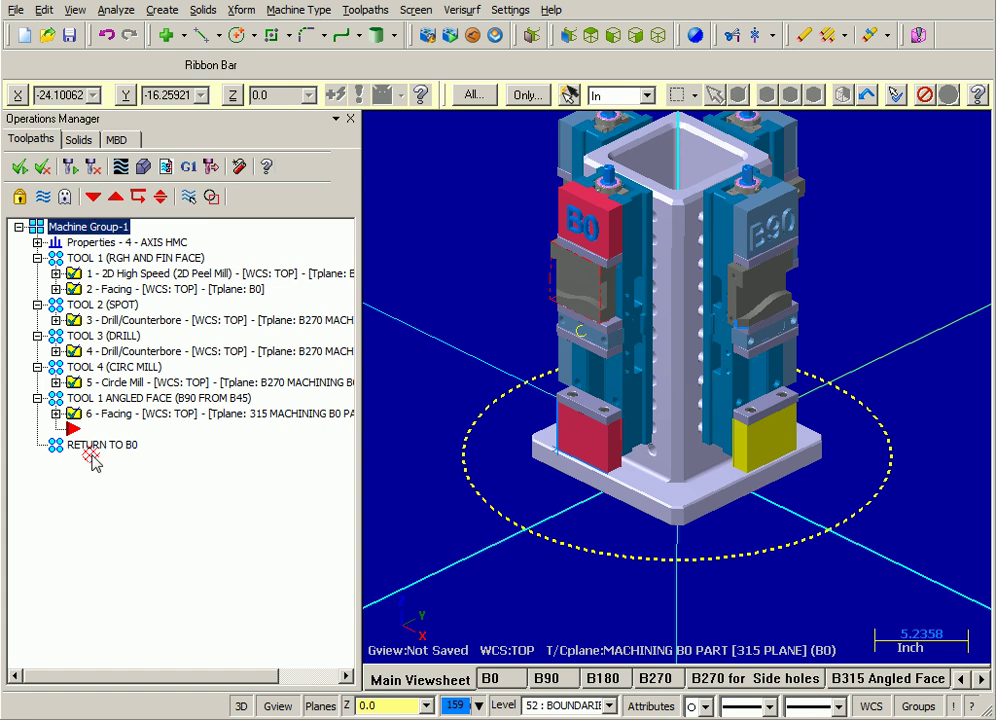
- Verify all six tombstone toolpath operations by running the stock removal simulation through to its end
{"action": "key", "text": "Down"}
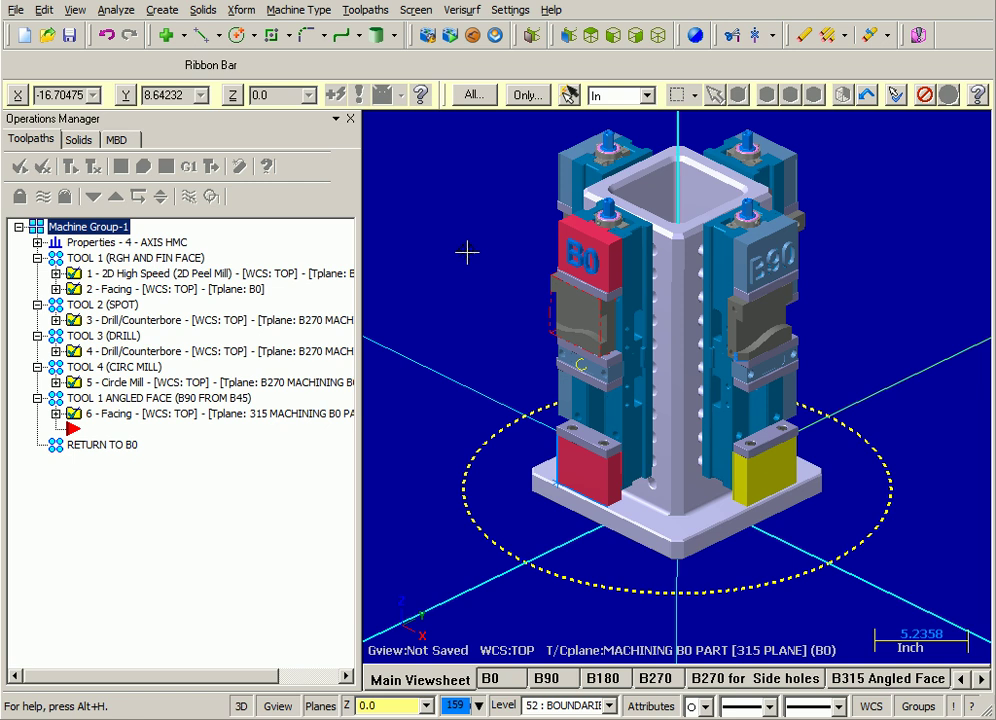
{"action": "middle_click_drag", "start_coordinate": [467, 252], "coordinate": [877, 435]}
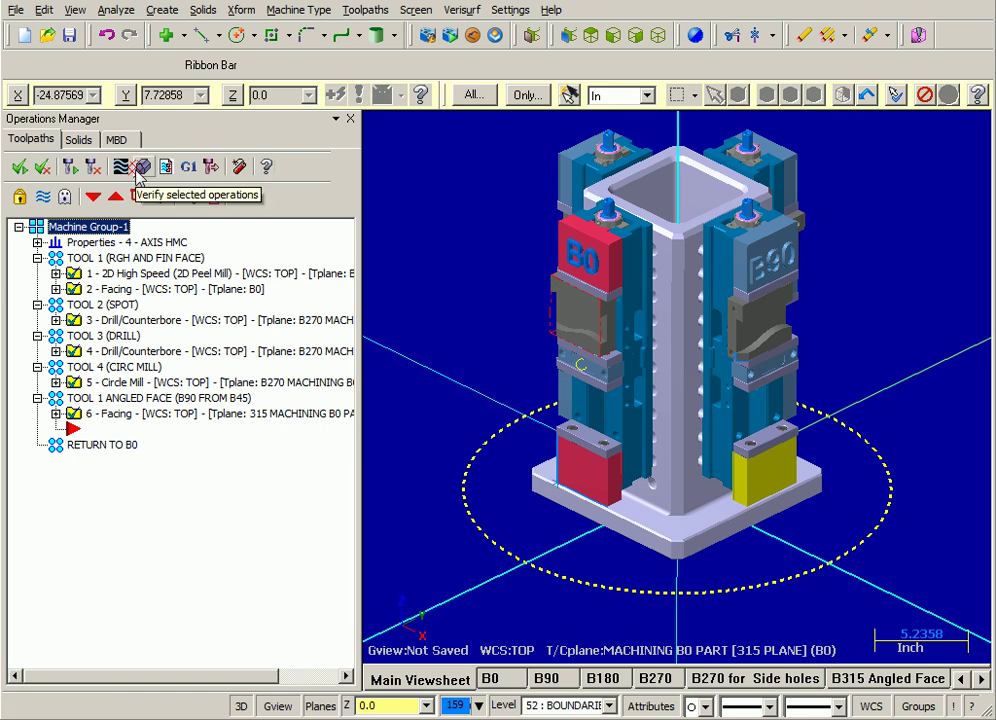
{"action": "left_click", "coordinate": [141, 168]}
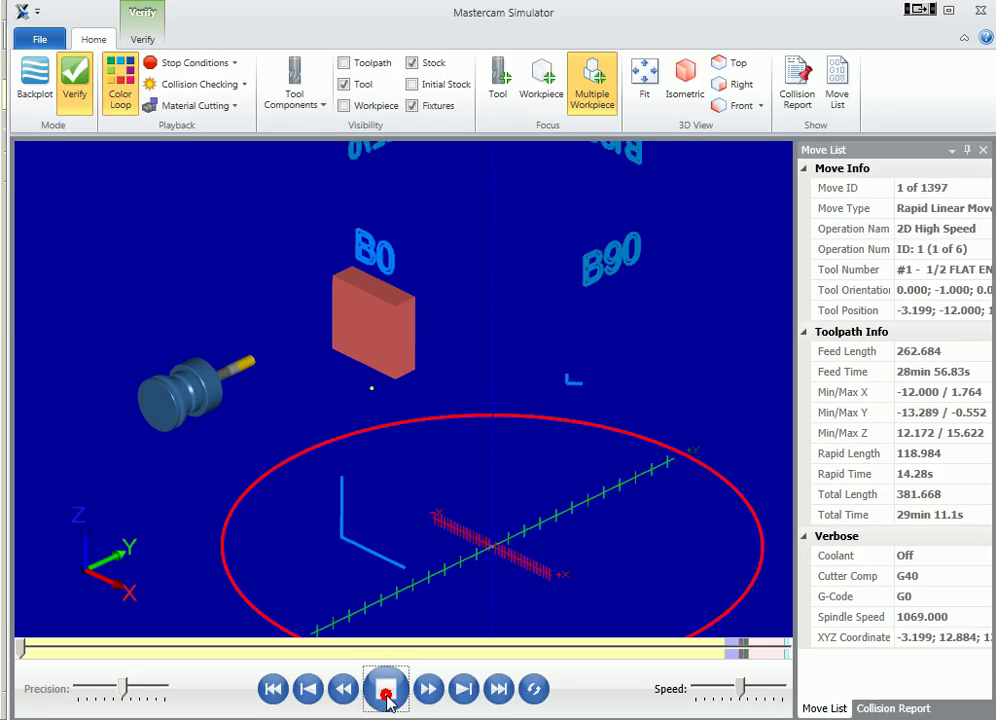
{"action": "left_click", "coordinate": [386, 690]}
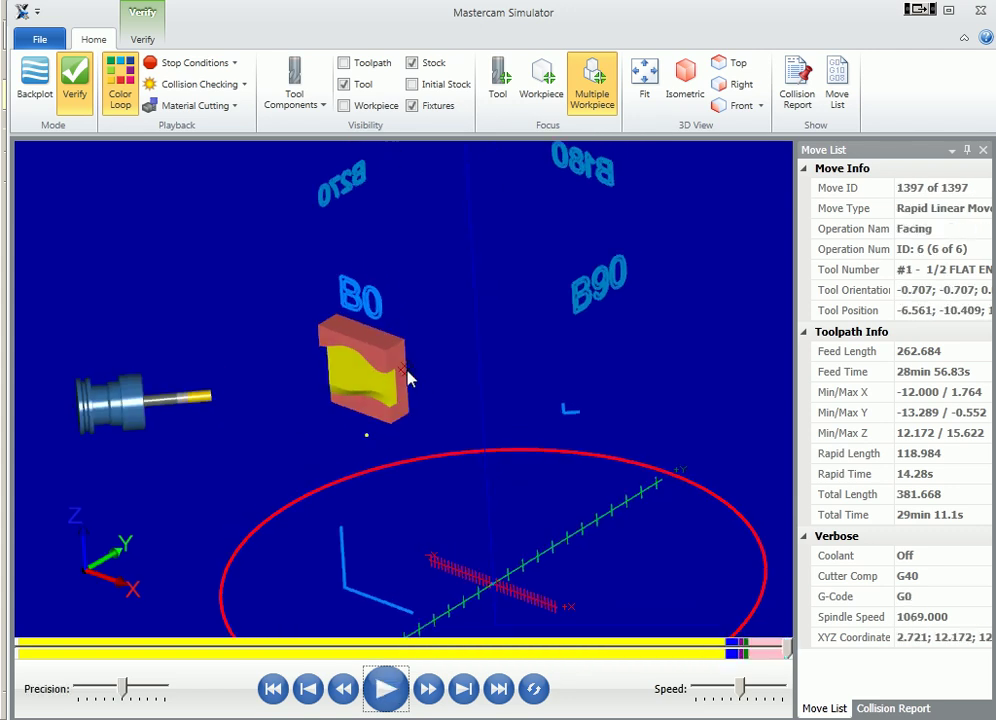
- Examine the verified B0 part's milled contour, side holes and angled face from several directions, and close the verification
{"action": "middle_click_drag", "start_coordinate": [411, 374], "coordinate": [319, 398]}
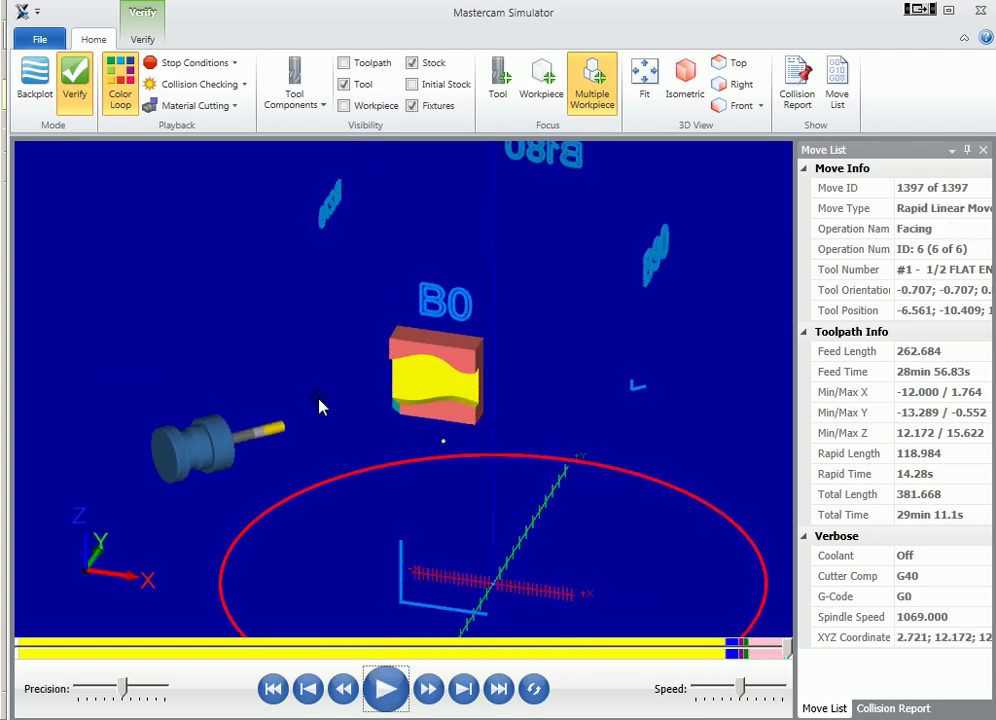
{"action": "middle_click_drag", "start_coordinate": [419, 459], "coordinate": [605, 206]}
{"action": "middle_click_drag", "start_coordinate": [313, 193], "coordinate": [650, 437]}
{"action": "middle_click_drag", "start_coordinate": [627, 508], "coordinate": [605, 501]}
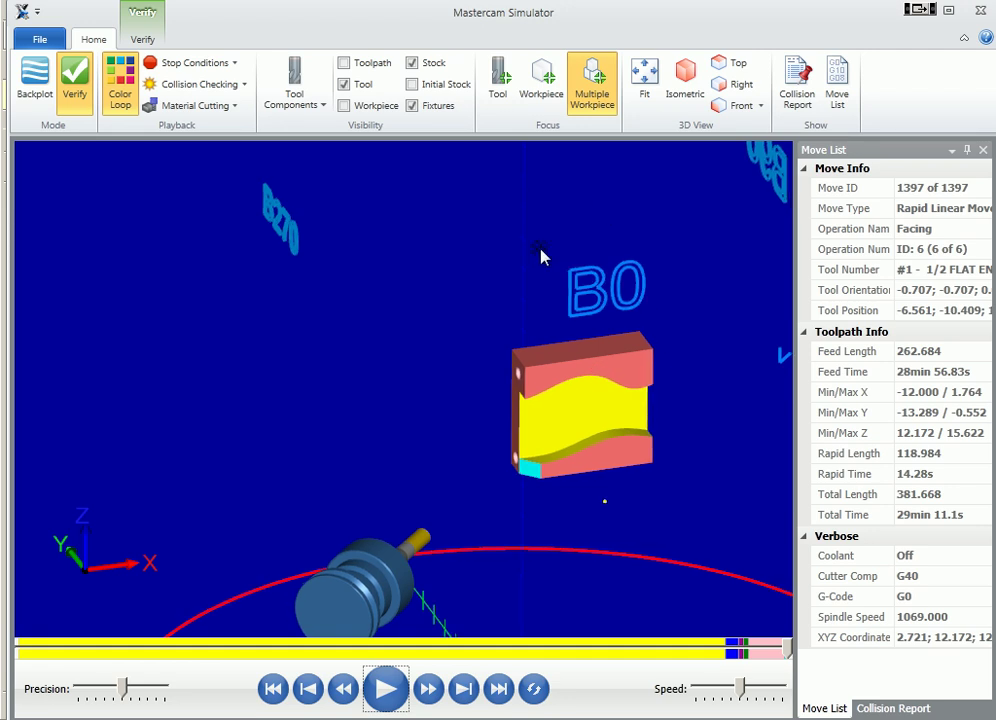
{"action": "middle_click_drag", "start_coordinate": [376, 454], "coordinate": [372, 451]}
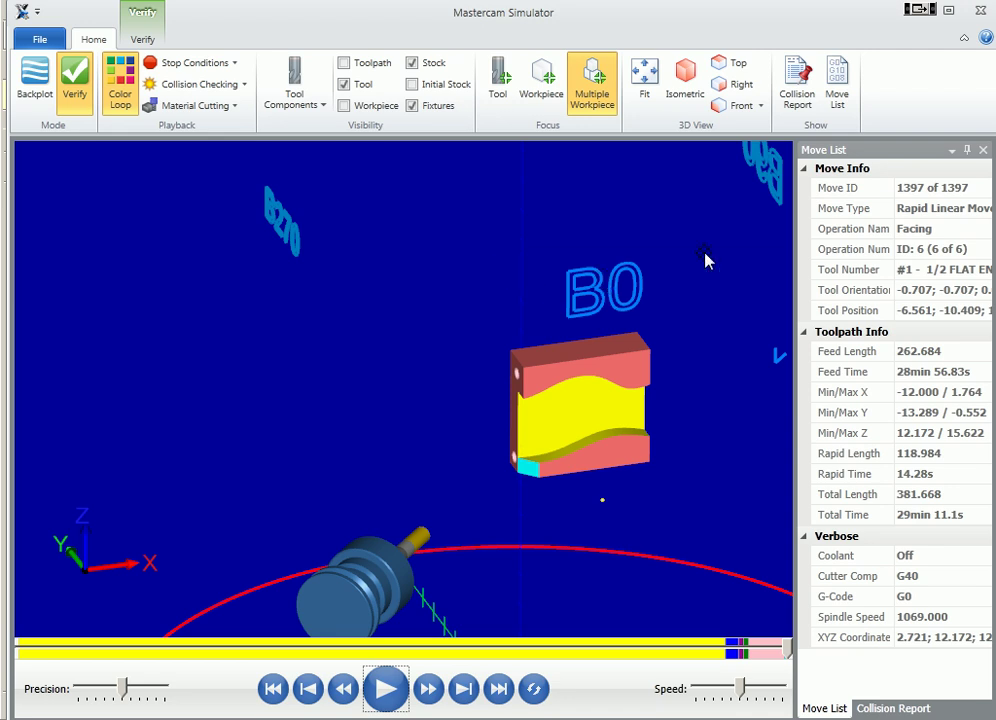
{"action": "left_click", "coordinate": [981, 12]}
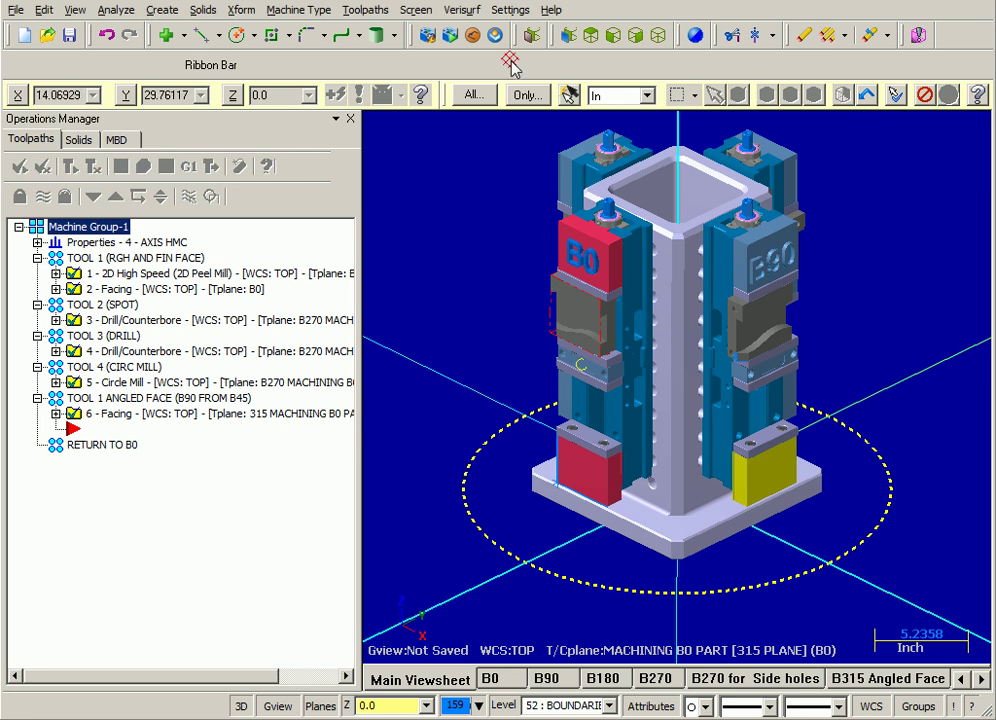
- Run the Machine Simulation of the tombstone operations with a close view of the fixtured parts, adjusting the playback speed
{"action": "left_click", "coordinate": [428, 37]}
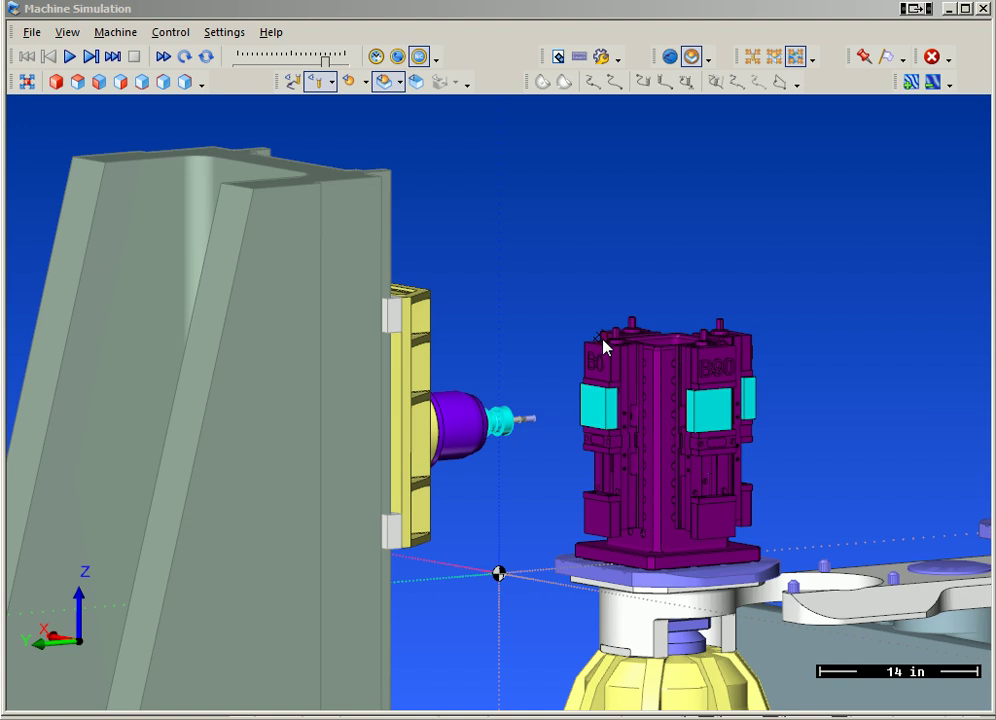
{"action": "scroll", "coordinate": [585, 258], "scroll_direction": "down", "scroll_amount": 3}
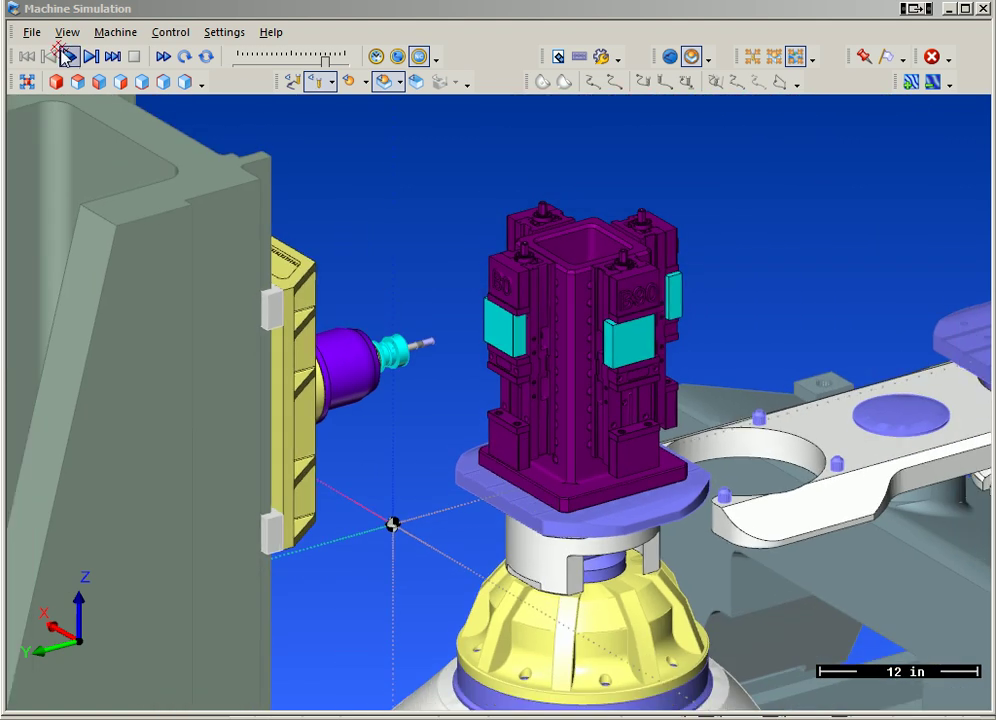
{"action": "left_click", "coordinate": [69, 57]}
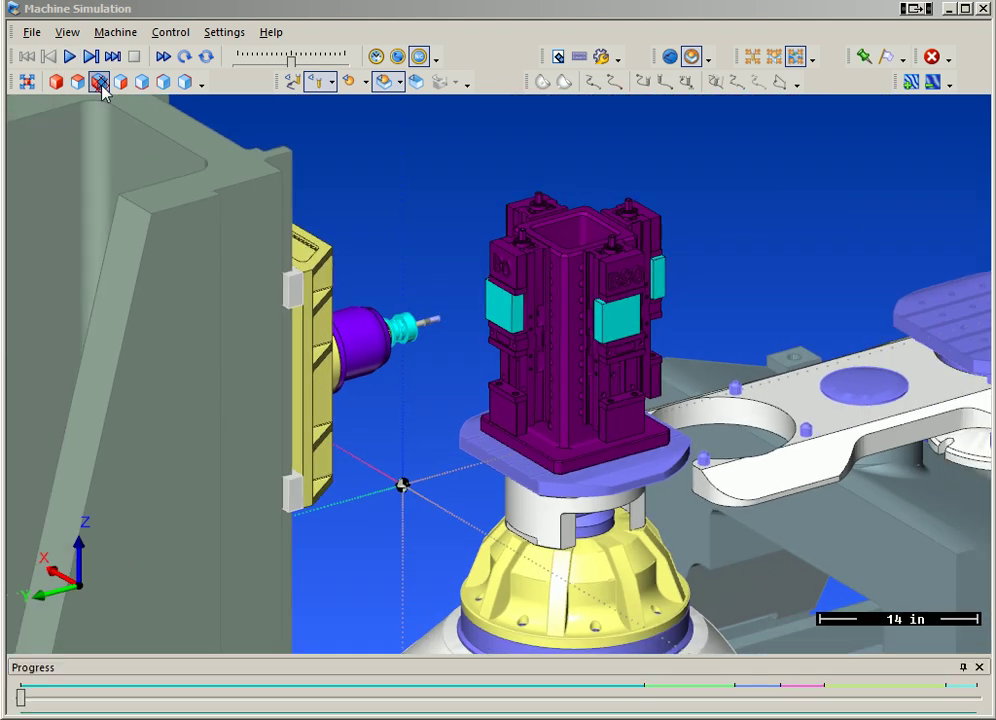
{"action": "left_click", "coordinate": [70, 57]}
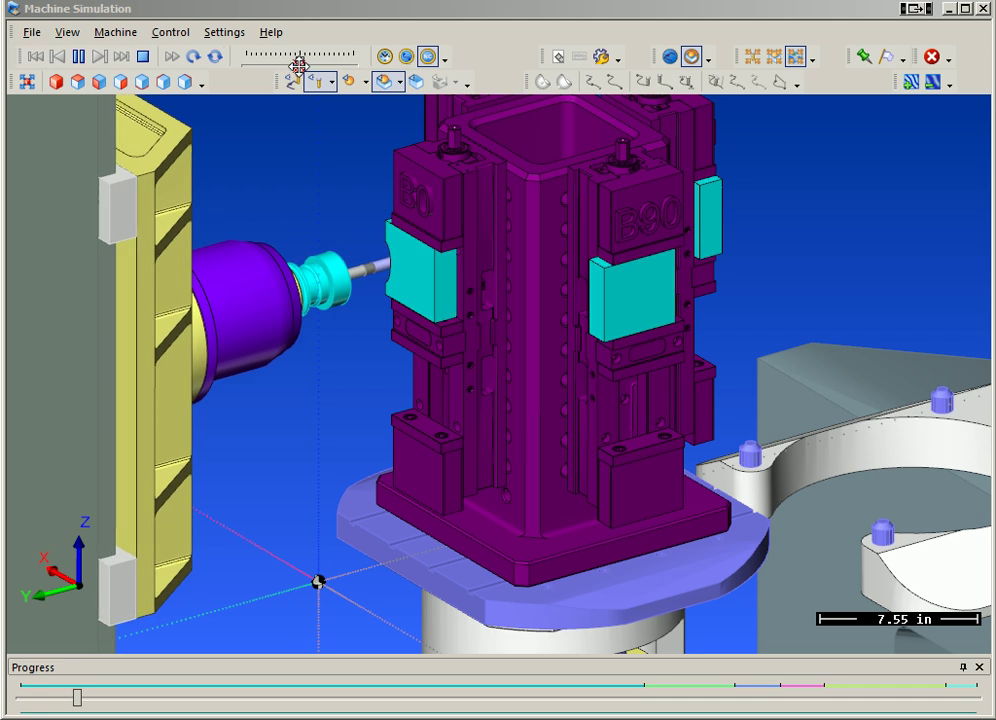
{"action": "mouse_move", "coordinate": [295, 63]}
{"action": "left_mouse_down"}
{"action": "mouse_move", "coordinate": [318, 62]}
{"action": "mouse_move", "coordinate": [311, 70]}
{"action": "left_mouse_up"}
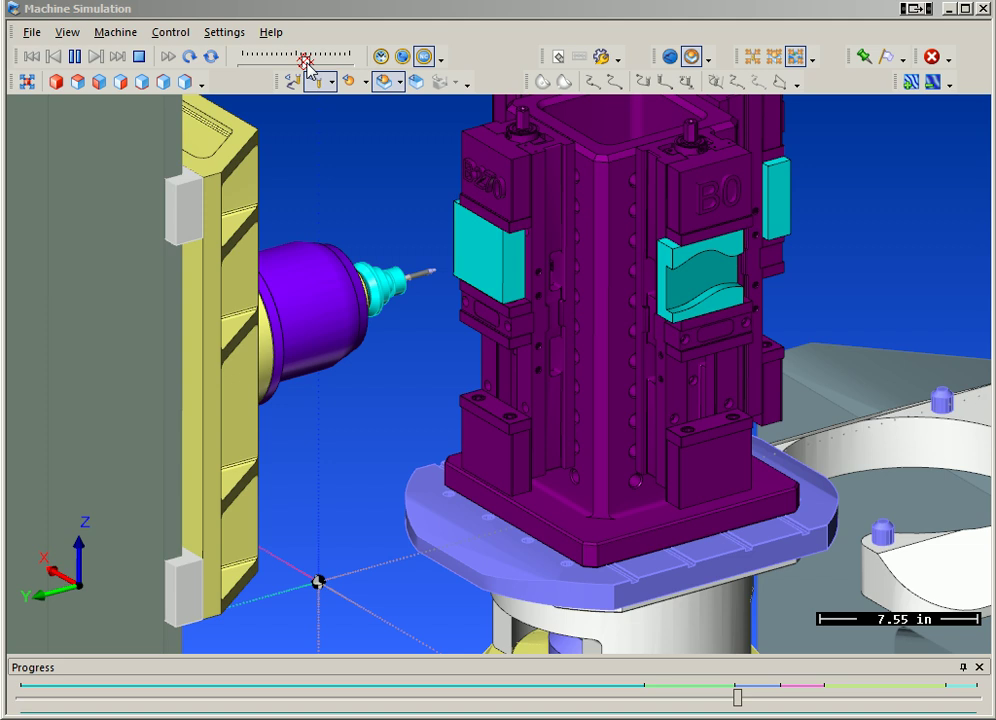